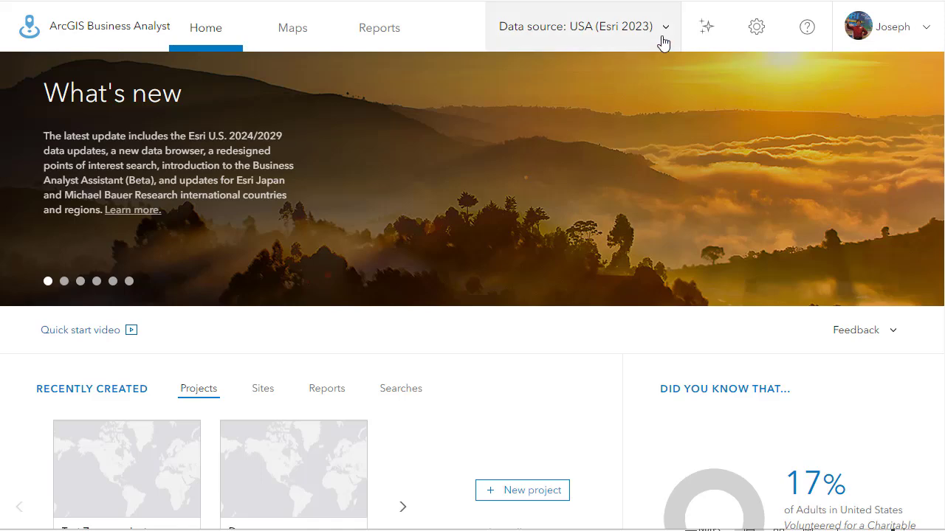
pyautogui.click(667, 31)
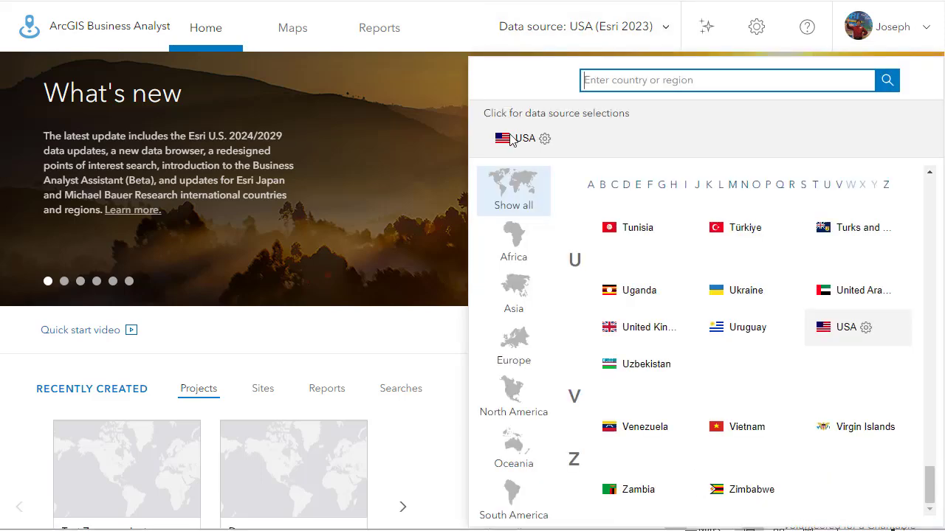
pyautogui.click(663, 33)
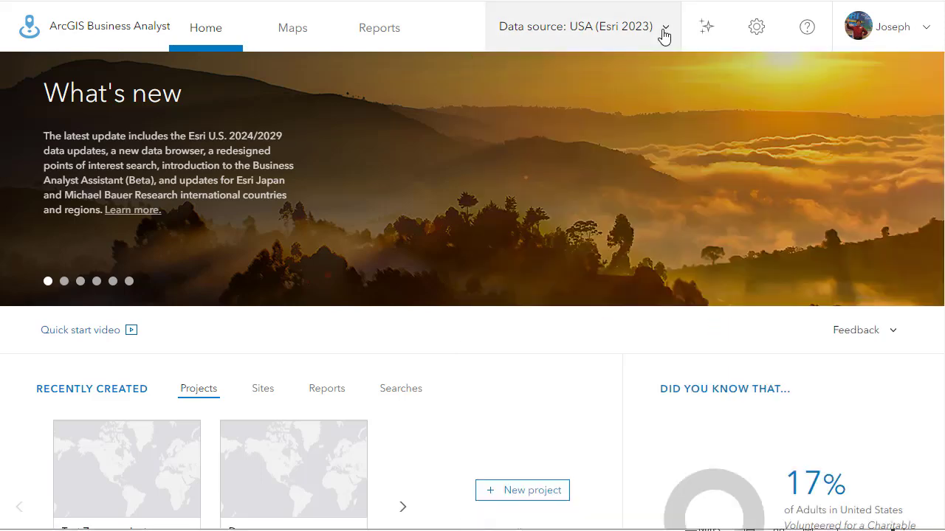
# Create a new project named "Optimal Site in Los Angeles for Non-Alc Bar/Restaurant"
pyautogui.scroll(-2, 590, 260)
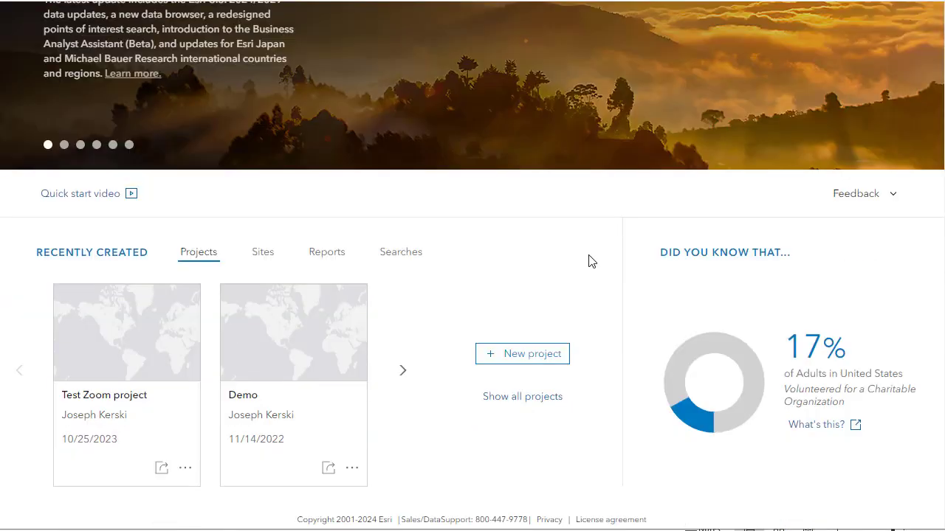
pyautogui.click(537, 353)
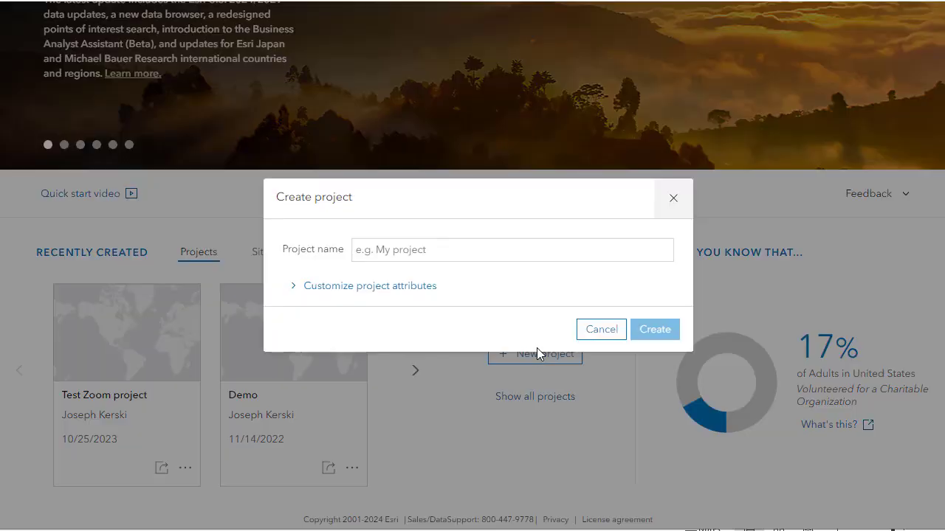
pyautogui.click(442, 251)
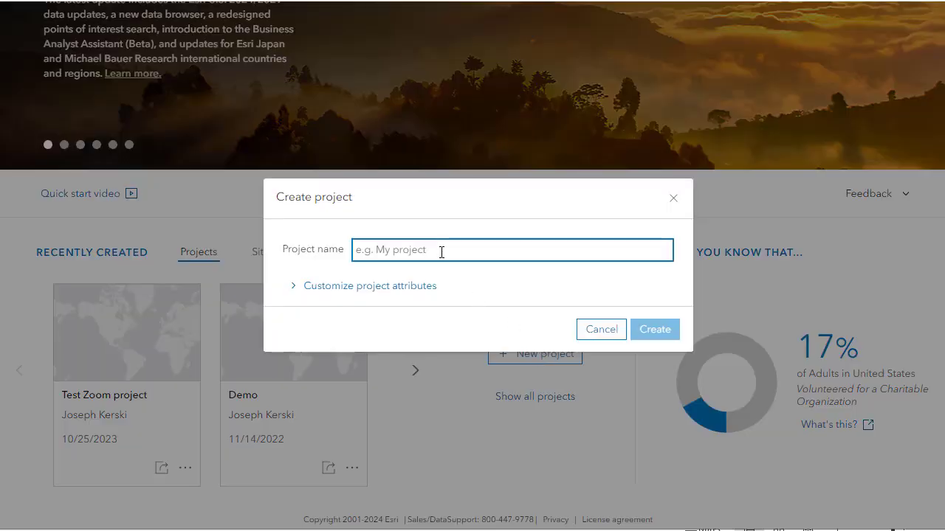
pyautogui.write('G')
pyautogui.press('BackSpace')
pyautogui.write('O')
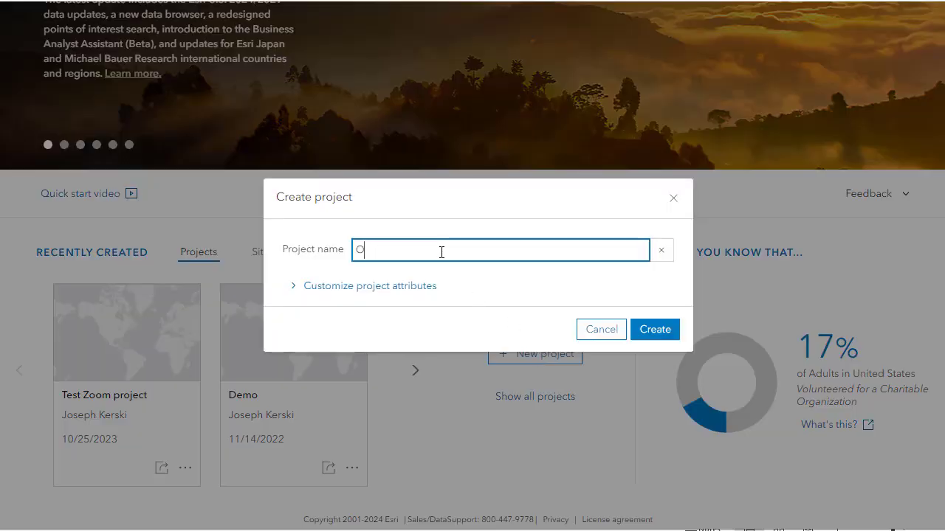
pyautogui.write('ptimal Site ')
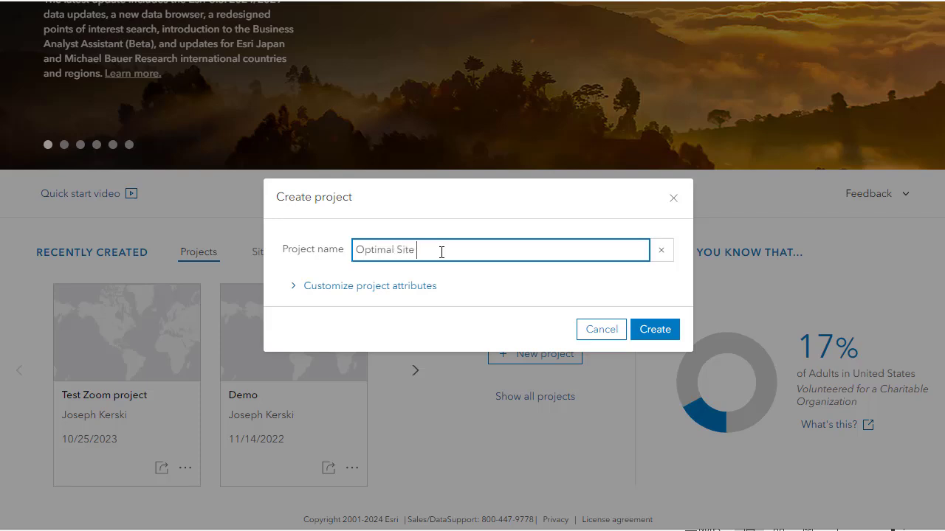
pyautogui.write('in Los Angeles for Non-Alc Bar/')
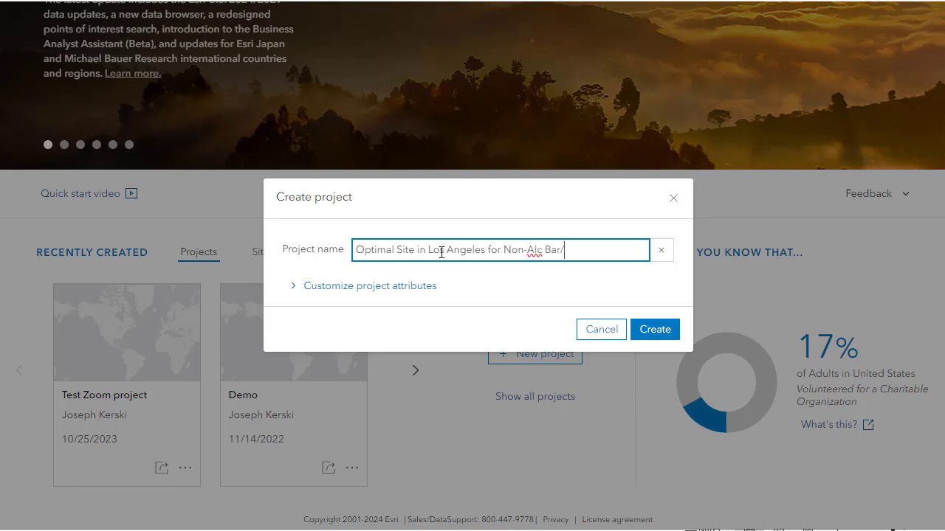
pyautogui.write('Restaurant')
pyautogui.click(655, 331)
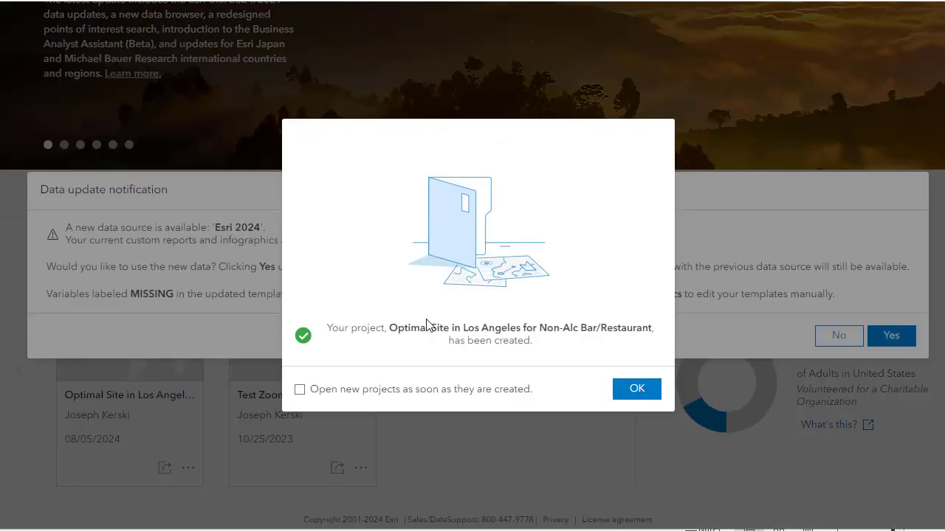
pyautogui.click(637, 390)
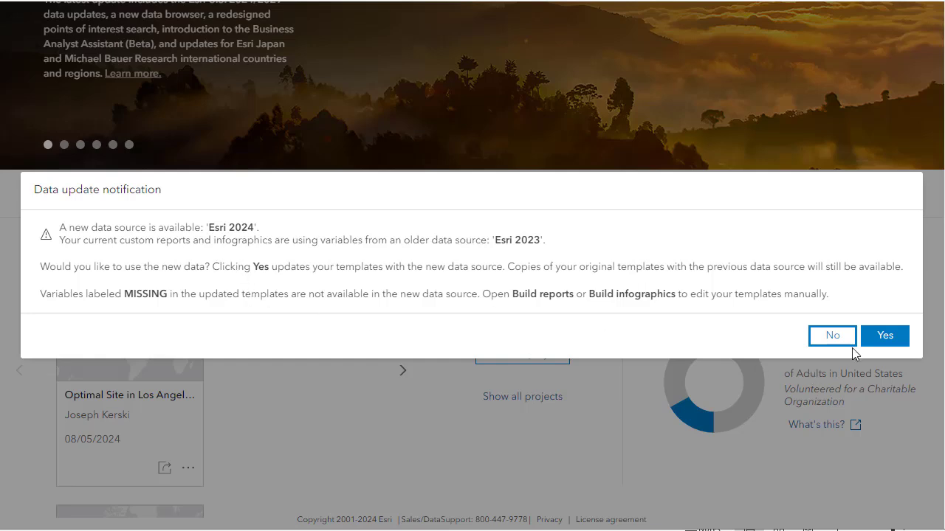
# Decline updating the templates to Esri 2024 and open the new Los Angeles project, dismissing the Business Analyst Assistant introduction
pyautogui.click(836, 336)
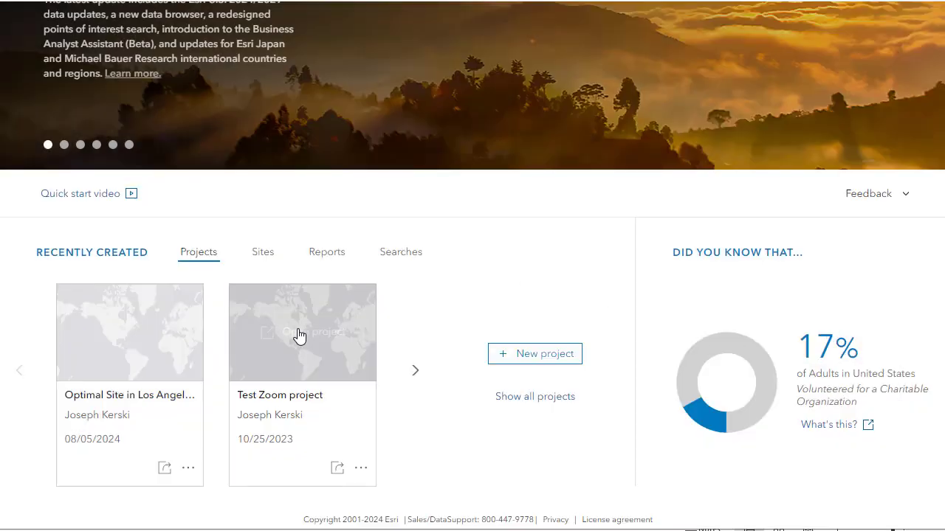
pyautogui.click(106, 331)
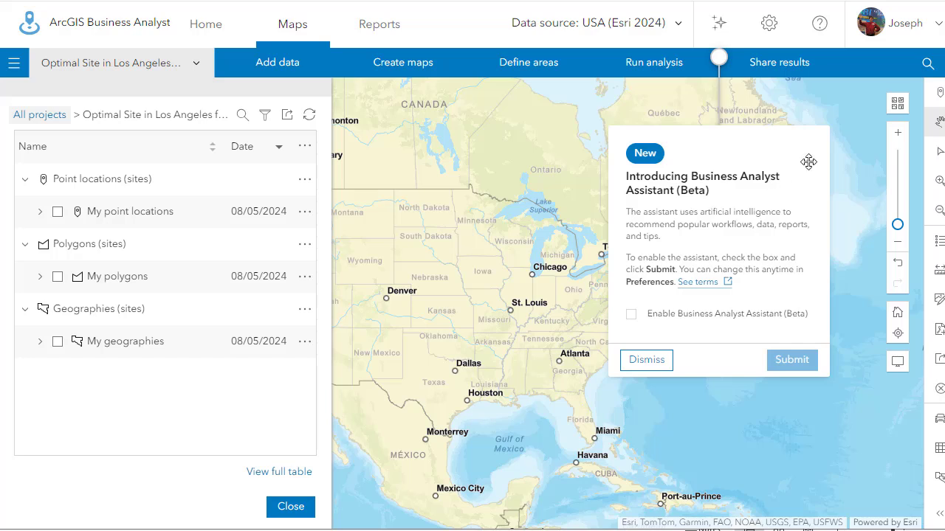
pyautogui.click(652, 361)
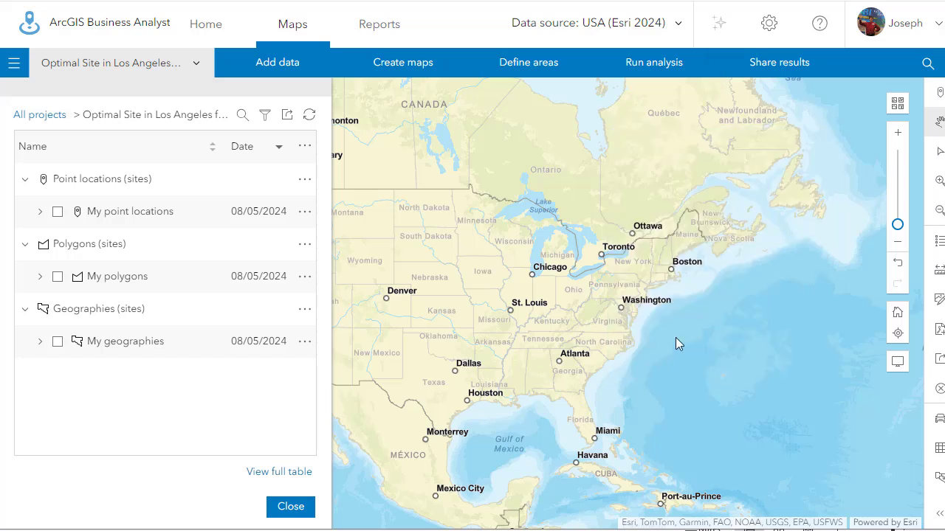
# Locate Los Angeles, CA, USA on the map and frame the area between downtown and Marina del Rey
pyautogui.moveTo(896, 161)
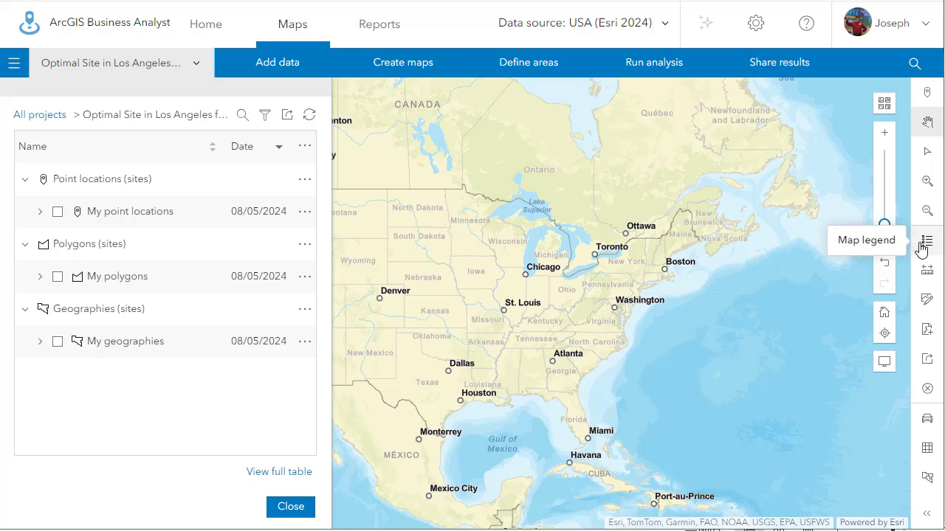
pyautogui.click(917, 67)
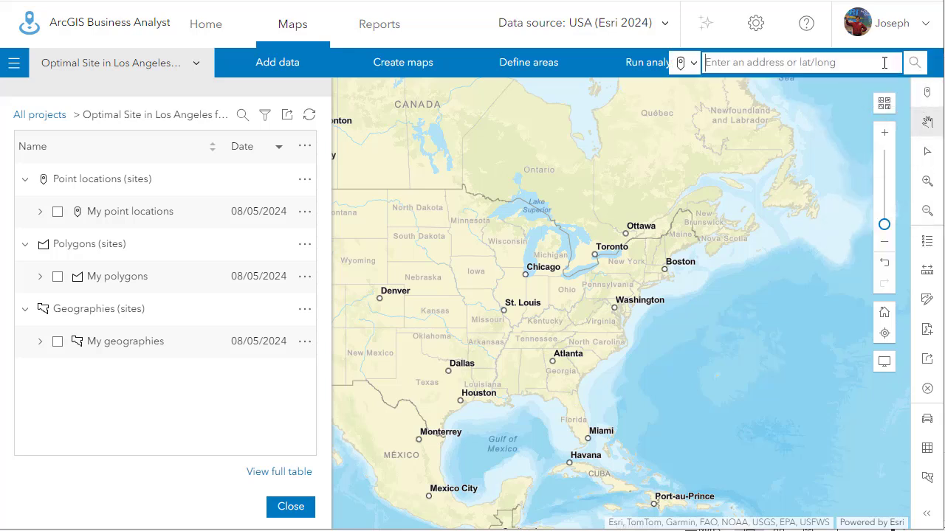
pyautogui.write('los angeles')
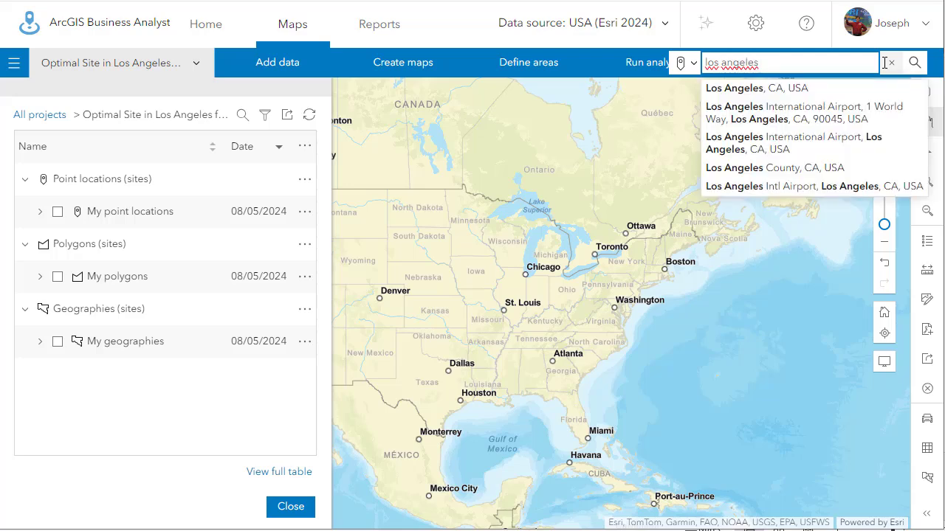
pyautogui.click(775, 90)
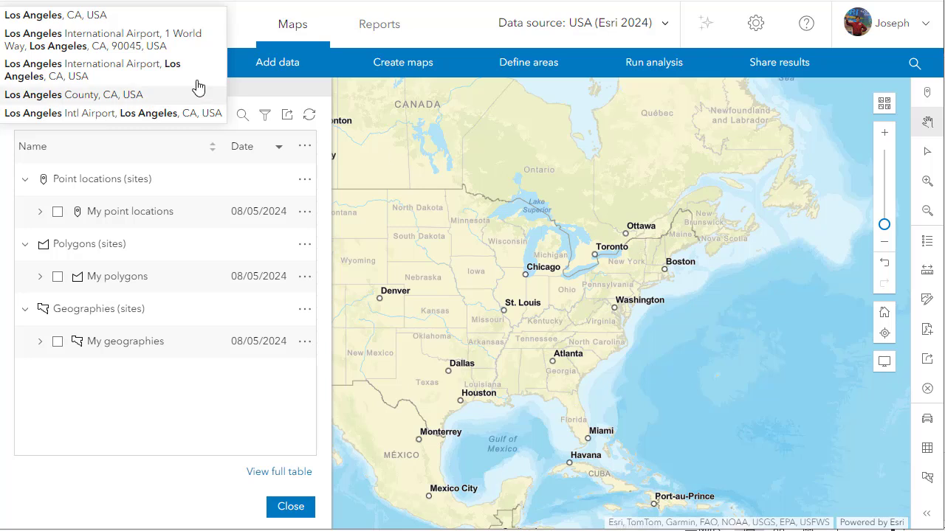
pyautogui.click(110, 15)
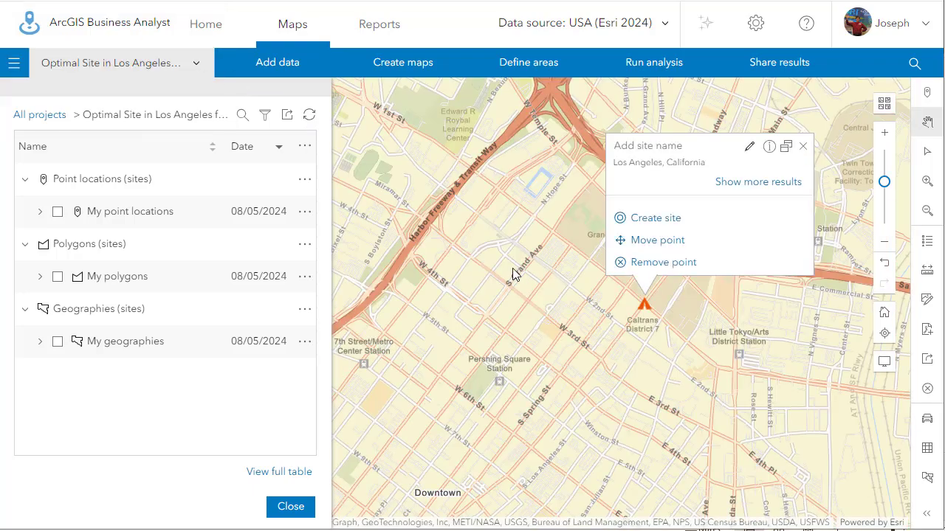
pyautogui.scroll(-3, 480, 280)
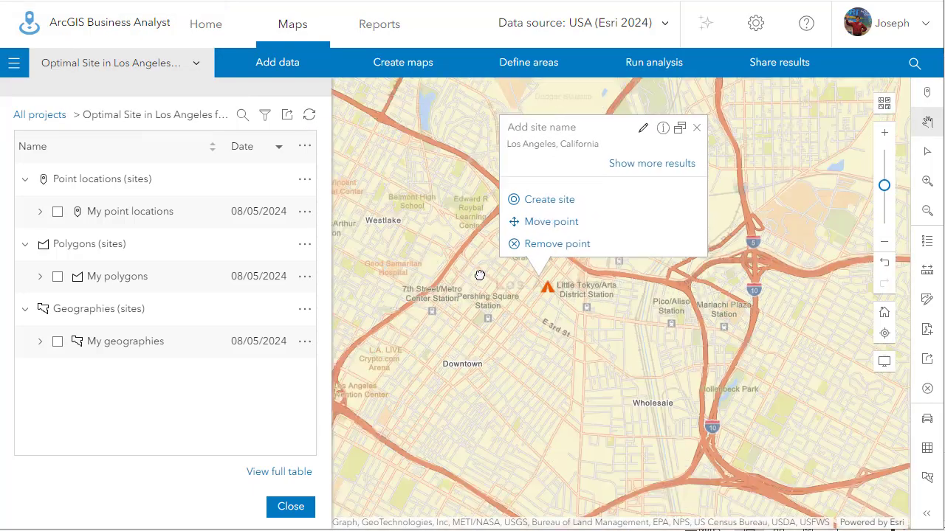
pyautogui.moveTo(577, 301); pyautogui.dragTo(588, 299)
pyautogui.scroll(-1, 588, 300)
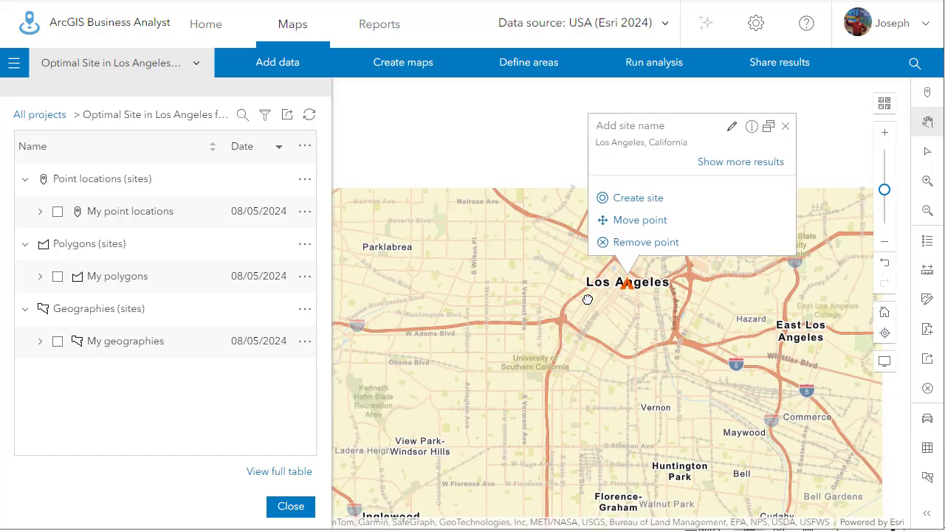
pyautogui.moveTo(574, 334); pyautogui.dragTo(772, 287)
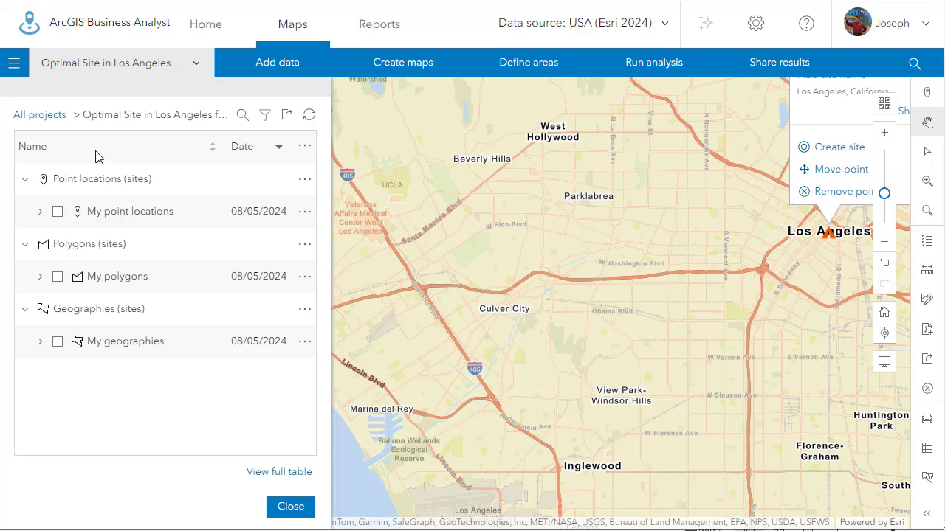
# Start a color-coded map and browse all available variables, dismissing the new data browser introduction
pyautogui.click(385, 70)
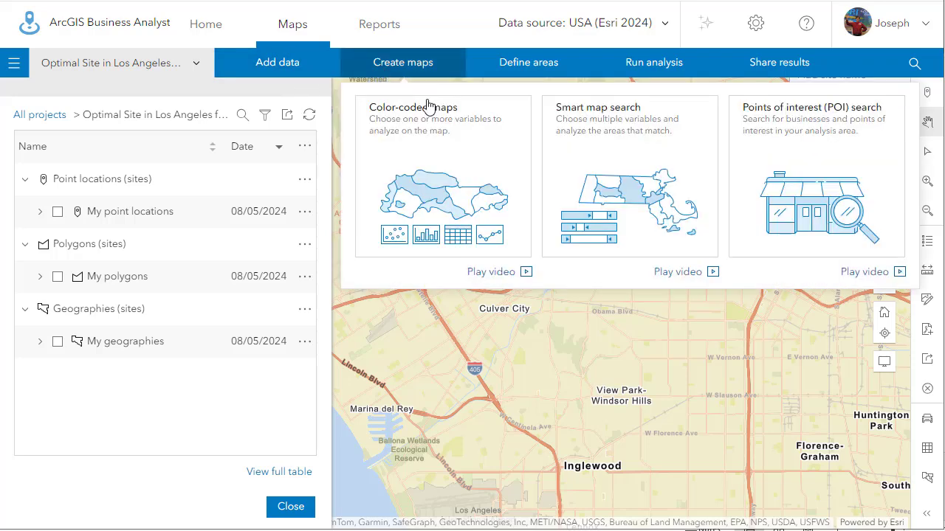
pyautogui.click(435, 142)
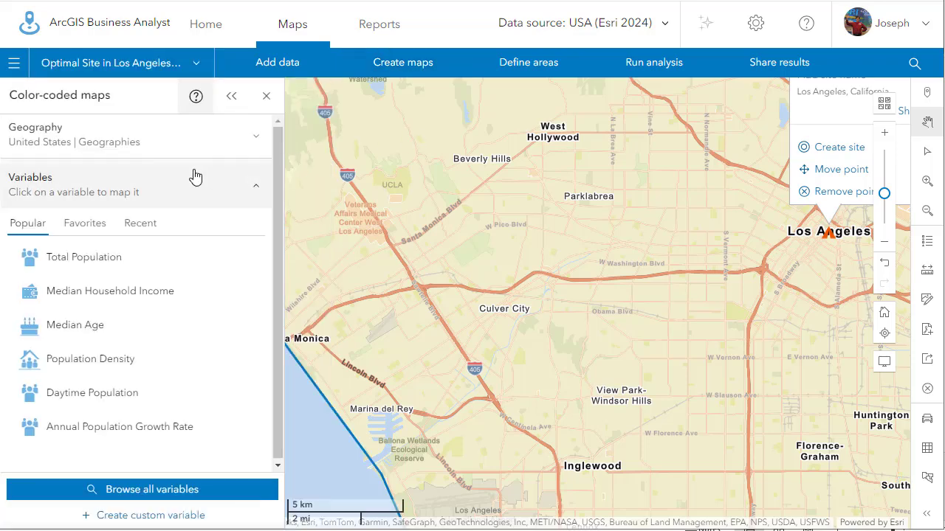
pyautogui.click(151, 493)
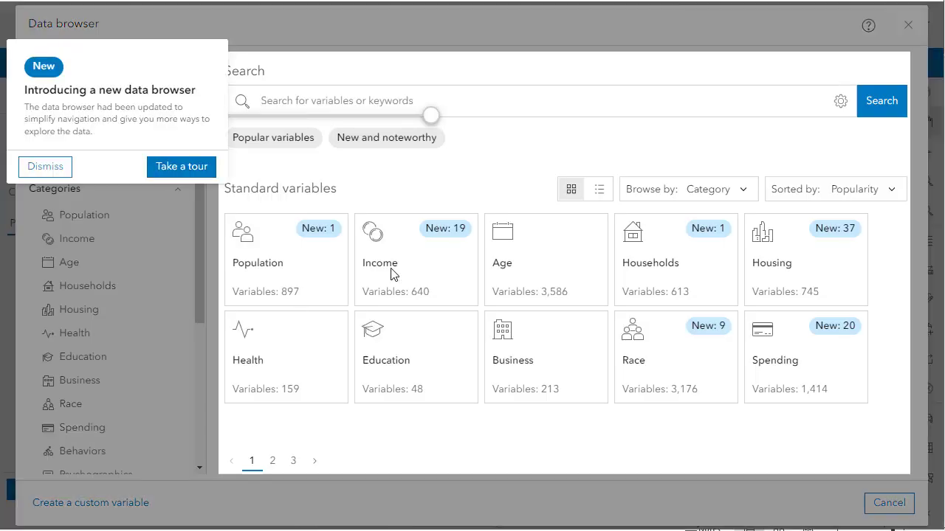
pyautogui.click(70, 167)
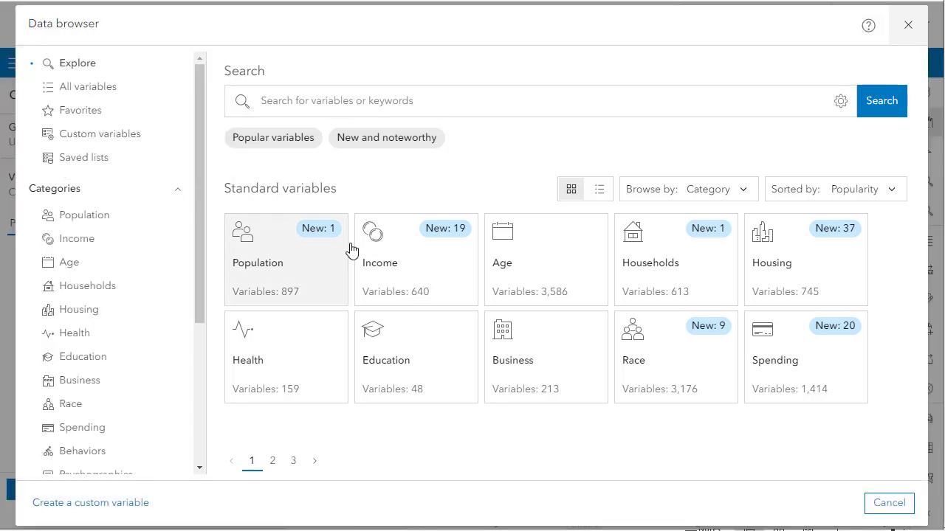
# In the Income category, switch the 2024 Disposable Income $75,000-$99,999/Householder Age 35-44 variable to percentage and check its information
pyautogui.click(392, 270)
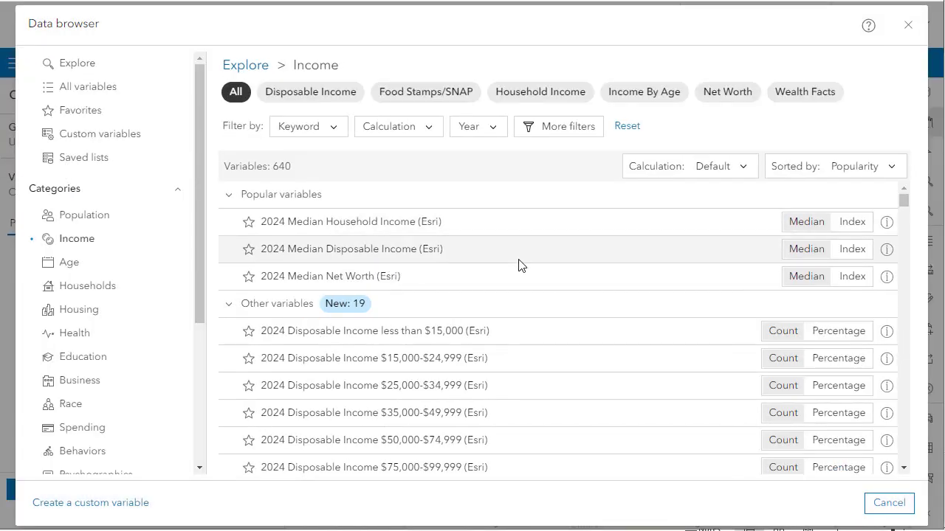
pyautogui.scroll(-1, 519, 265)
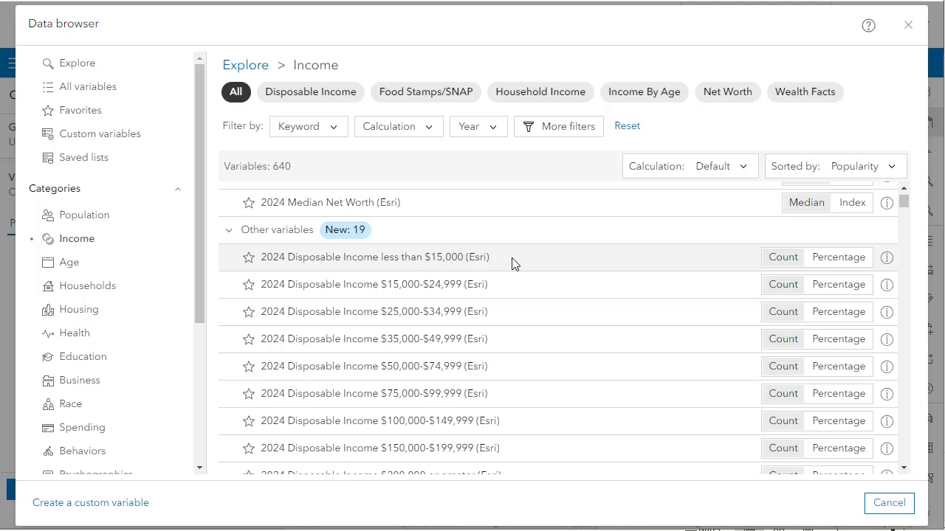
pyautogui.scroll(-2, 514, 263)
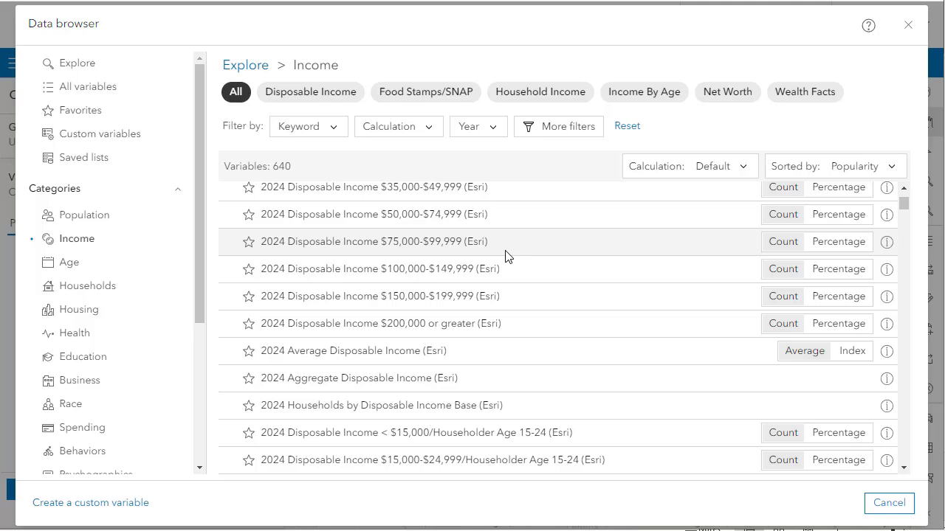
pyautogui.scroll(-3, 506, 255)
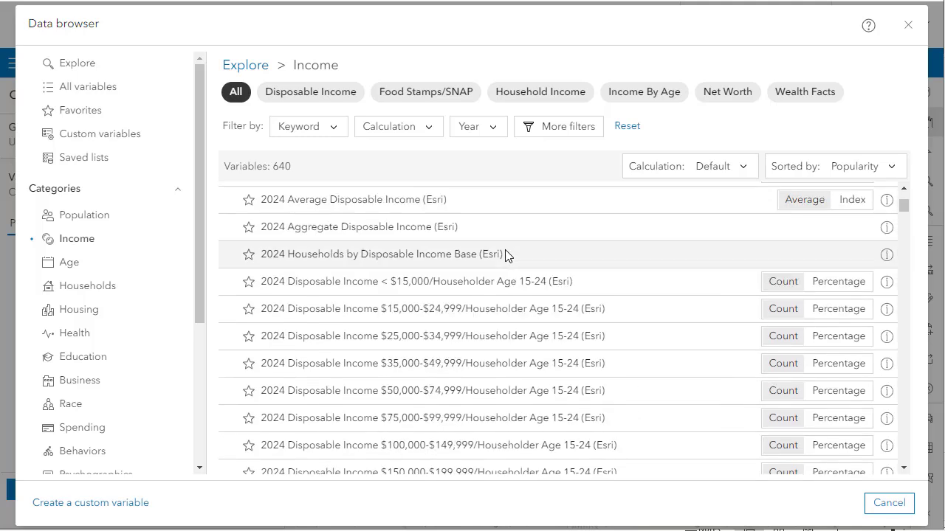
pyautogui.scroll(-2, 506, 255)
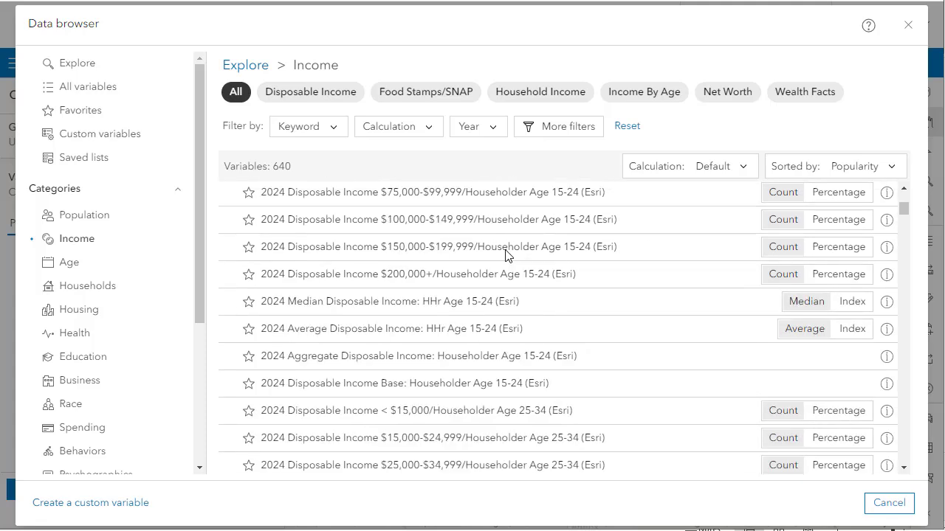
pyautogui.scroll(-2, 505, 256)
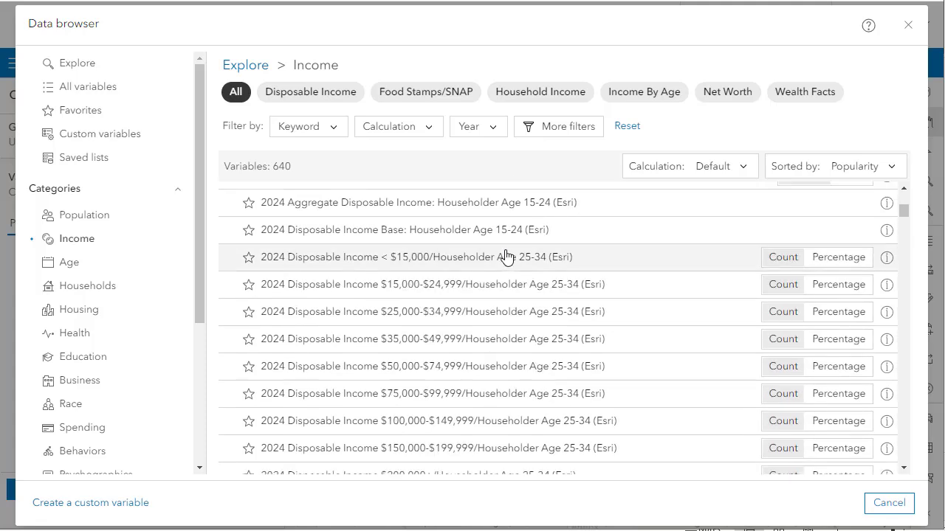
pyautogui.scroll(-4, 505, 256)
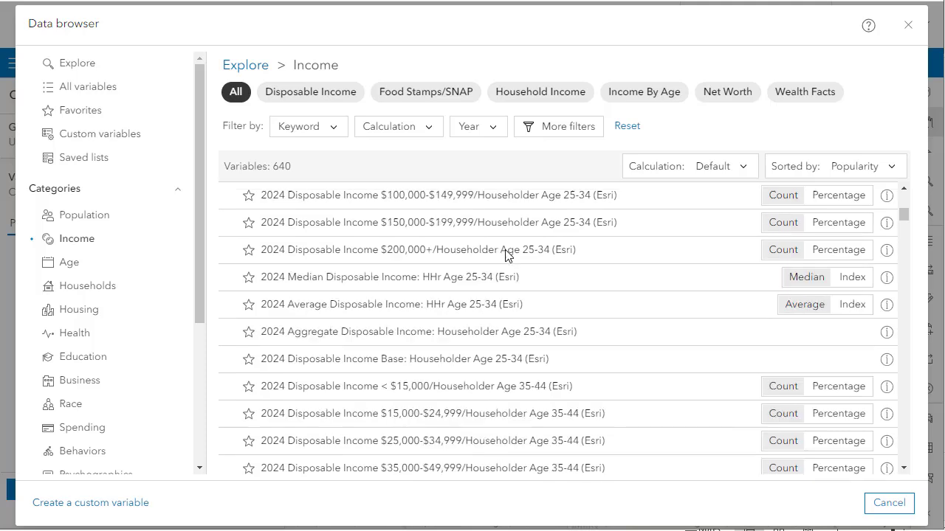
pyautogui.scroll(-1, 506, 255)
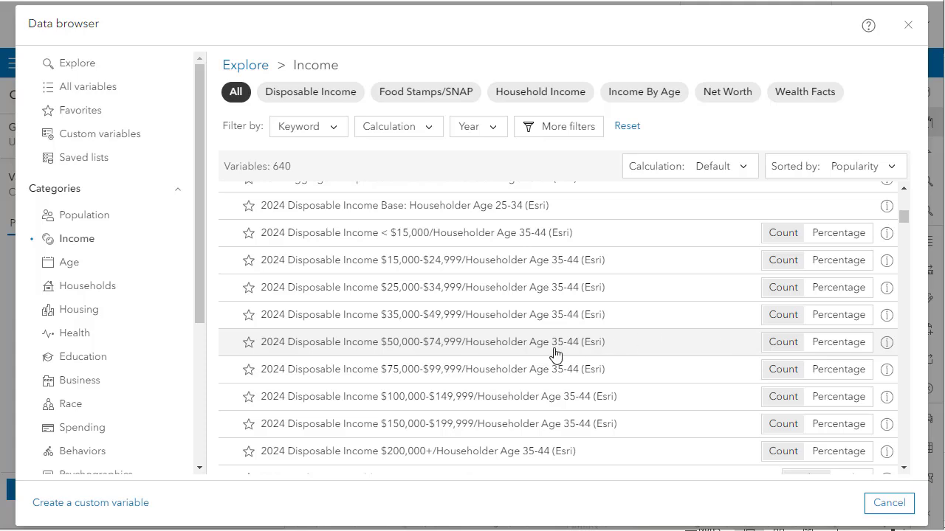
pyautogui.click(823, 373)
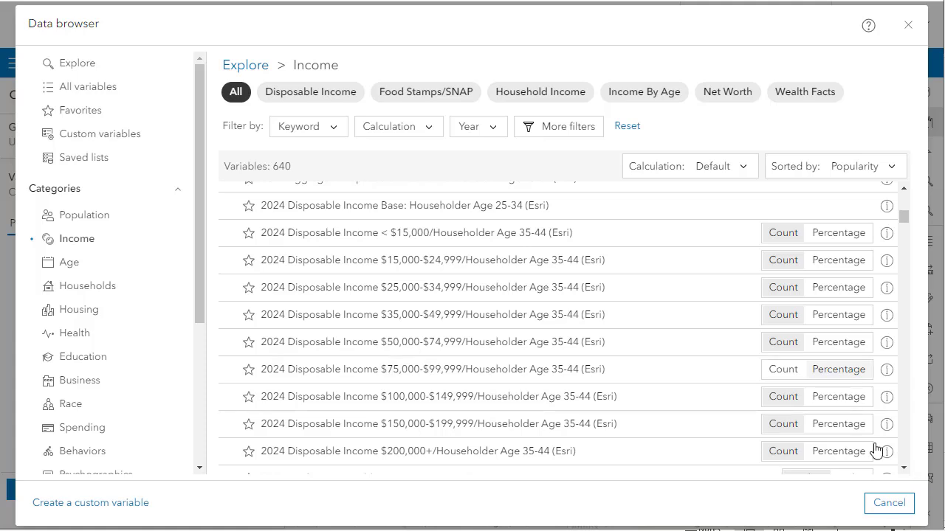
pyautogui.click(885, 372)
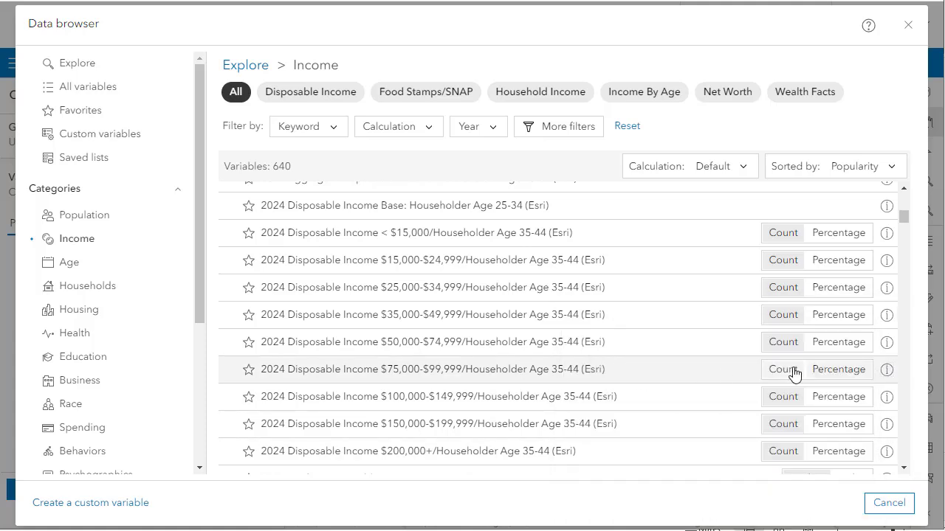
# Map the 2024 Disposable Income $75,000-$99,999/Householder Age 35-44 percentage variable, using the current map extent as the analysis extent
pyautogui.click(883, 371)
pyautogui.click(590, 380)
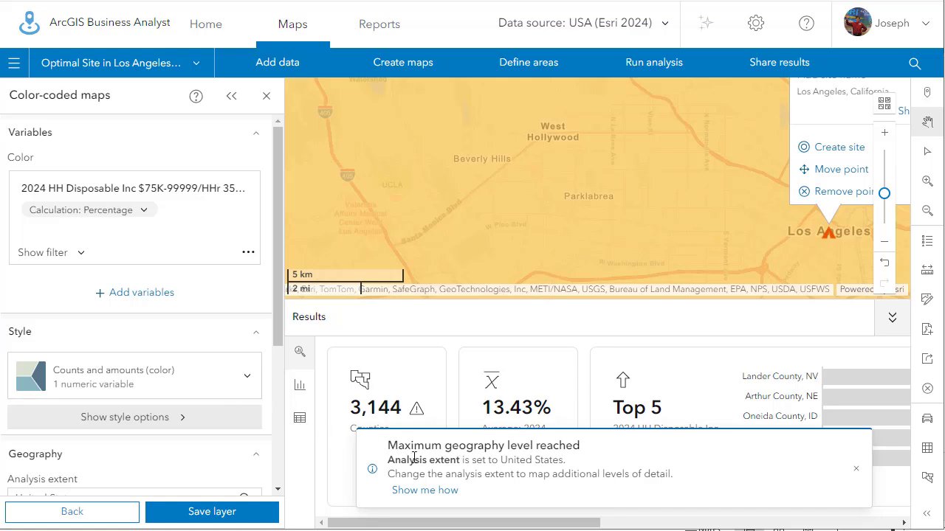
pyautogui.scroll(-1, 176, 381)
pyautogui.scroll(-1, 176, 381)
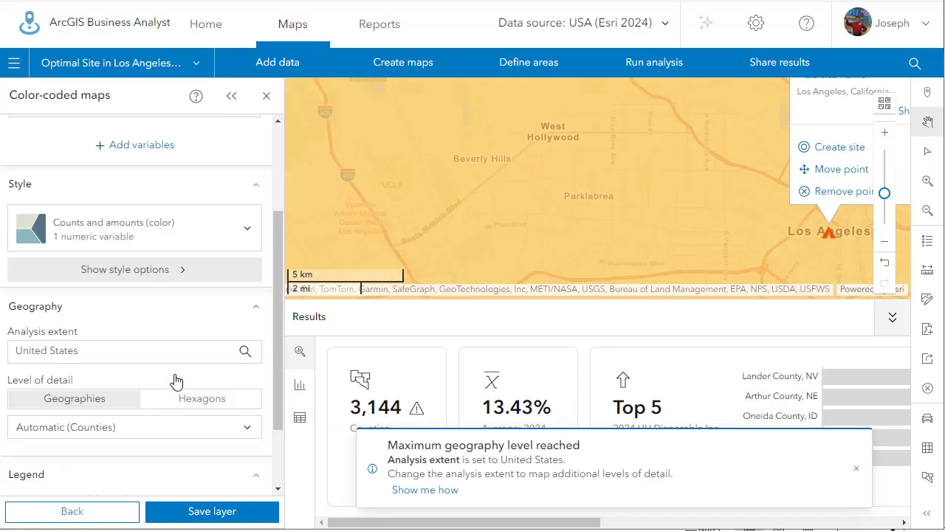
pyautogui.click(116, 355)
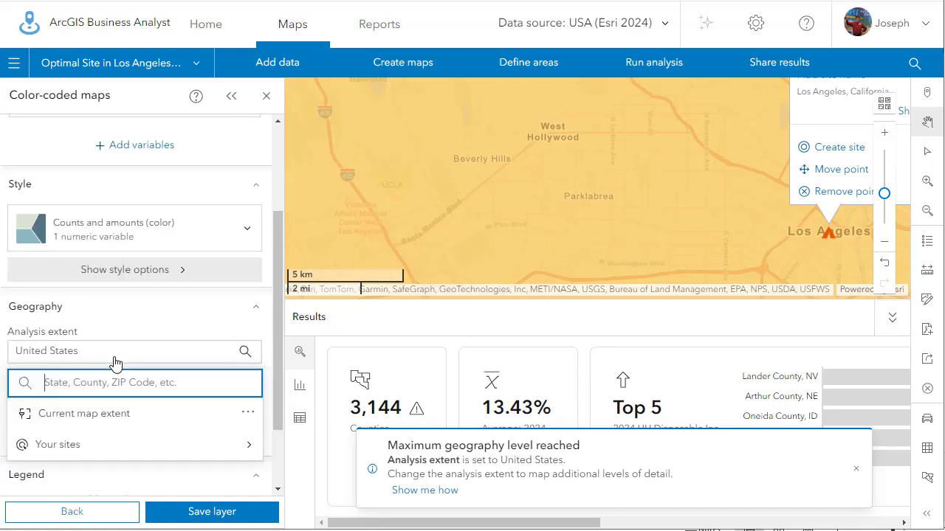
pyautogui.click(125, 417)
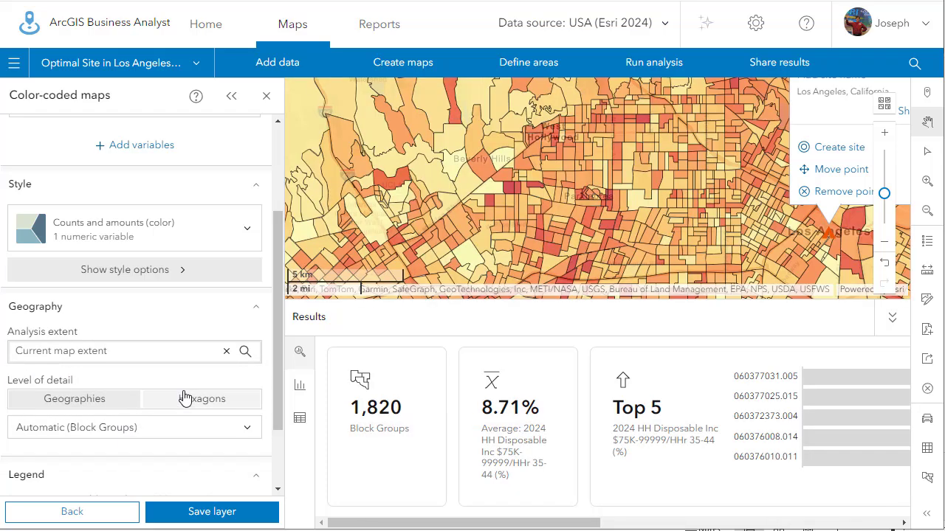
# Set the color-coded map's level of detail to ZIP Codes and collapse the results to enlarge the map
pyautogui.click(144, 428)
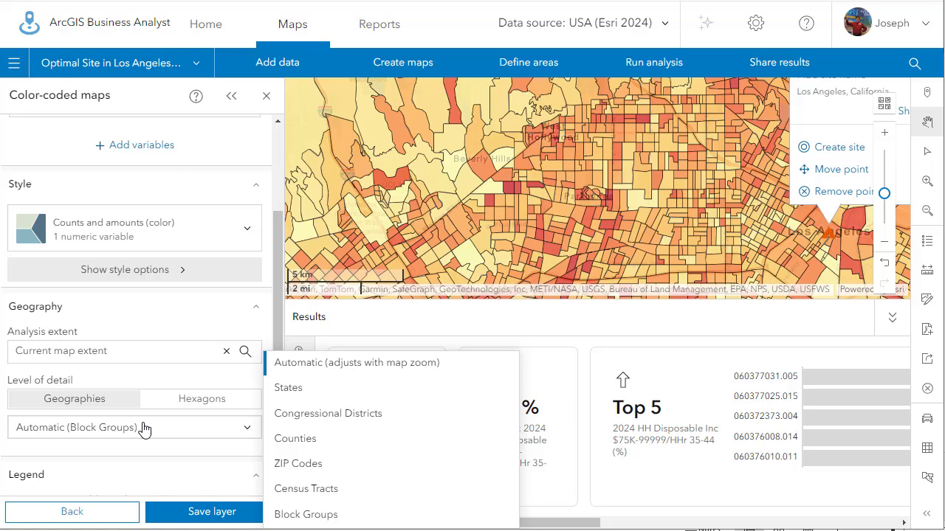
pyautogui.click(295, 469)
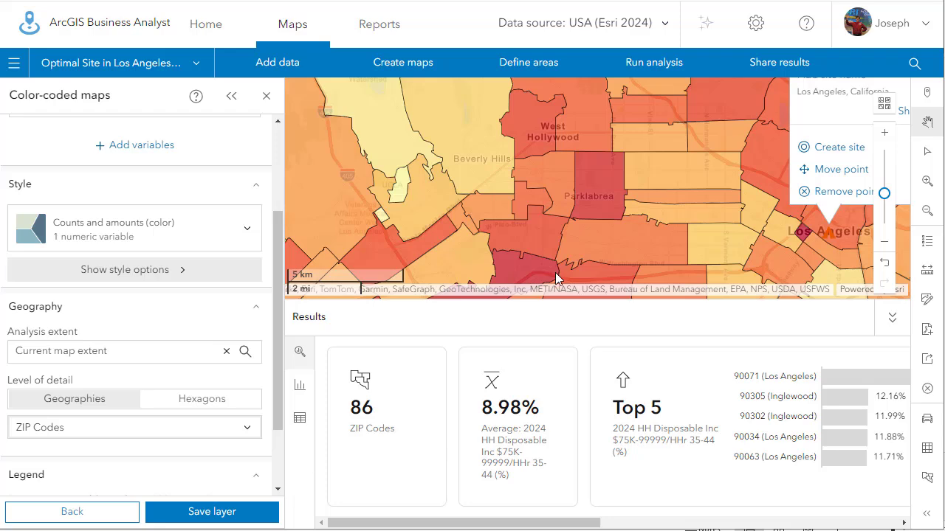
pyautogui.click(891, 317)
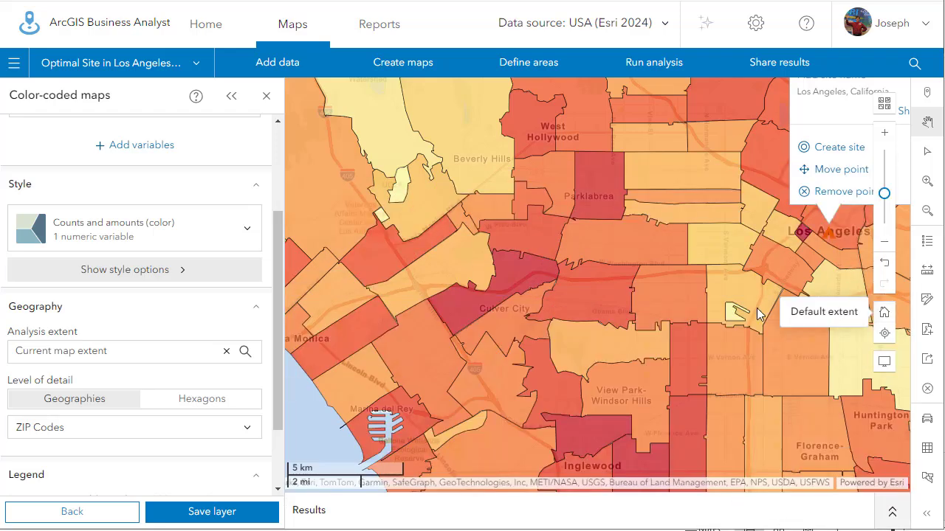
# Compare the disposable income percentages of ZIP codes around Culver City, Parklabrea, West Hollywood and Inglewood
pyautogui.moveTo(493, 275)
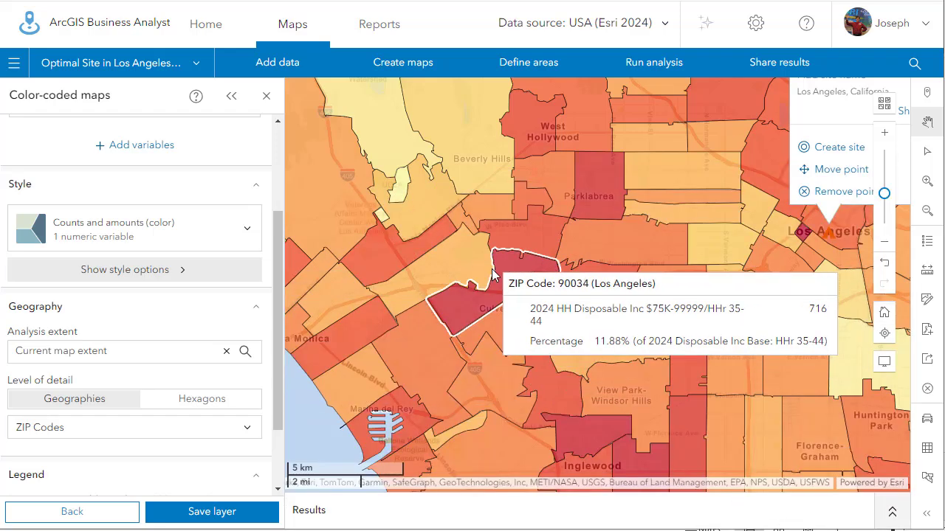
pyautogui.moveTo(487, 330)
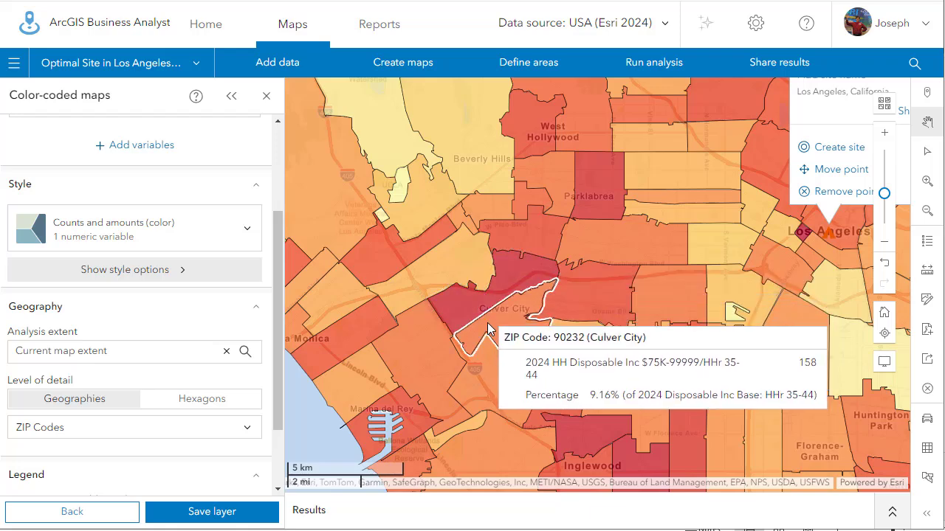
pyautogui.moveTo(744, 243)
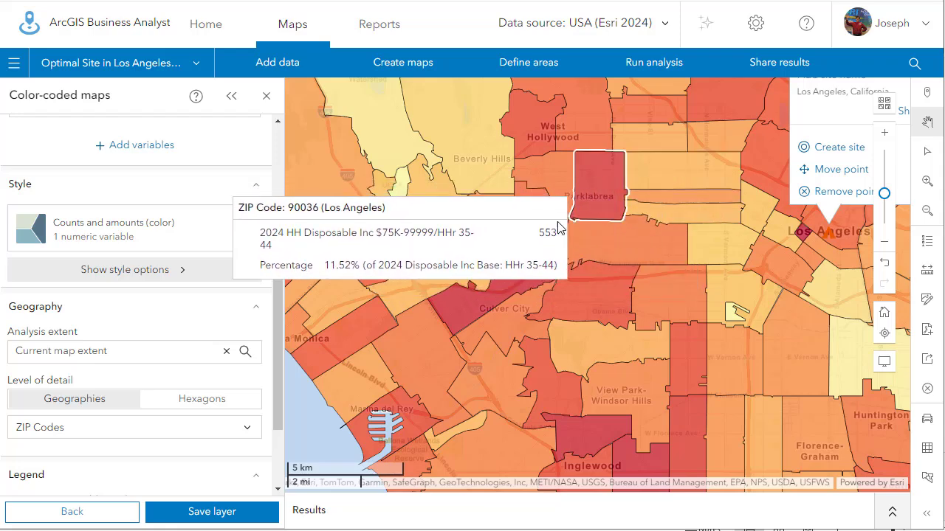
pyautogui.moveTo(376, 186); pyautogui.dragTo(627, 389)
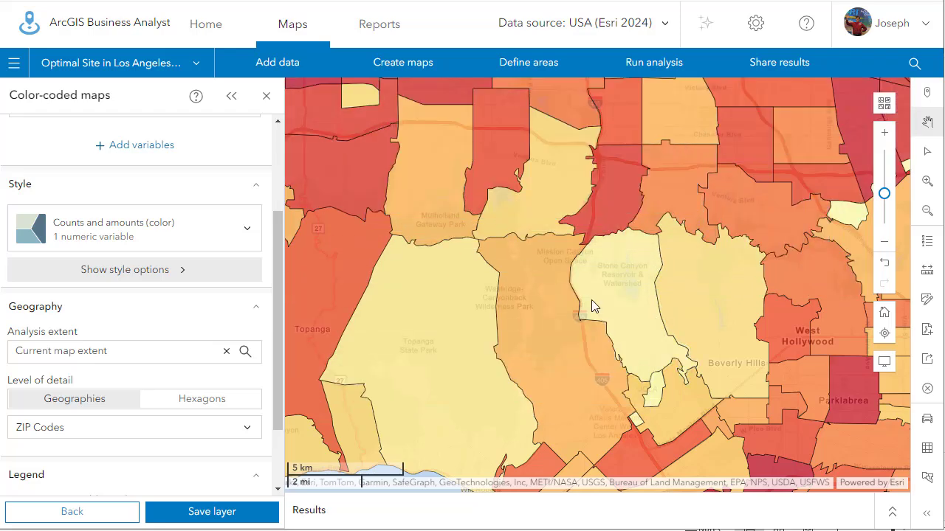
pyautogui.moveTo(614, 323); pyautogui.dragTo(351, 165)
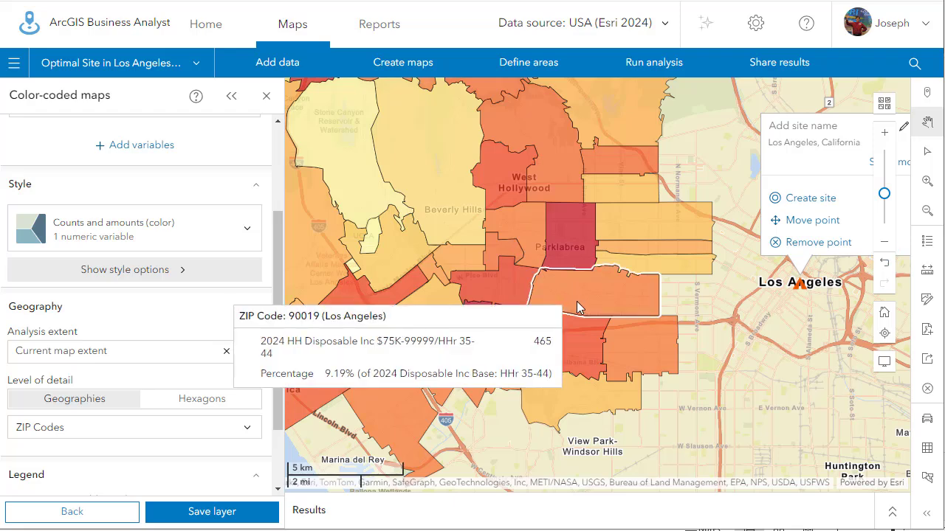
pyautogui.moveTo(577, 301); pyautogui.dragTo(626, 257)
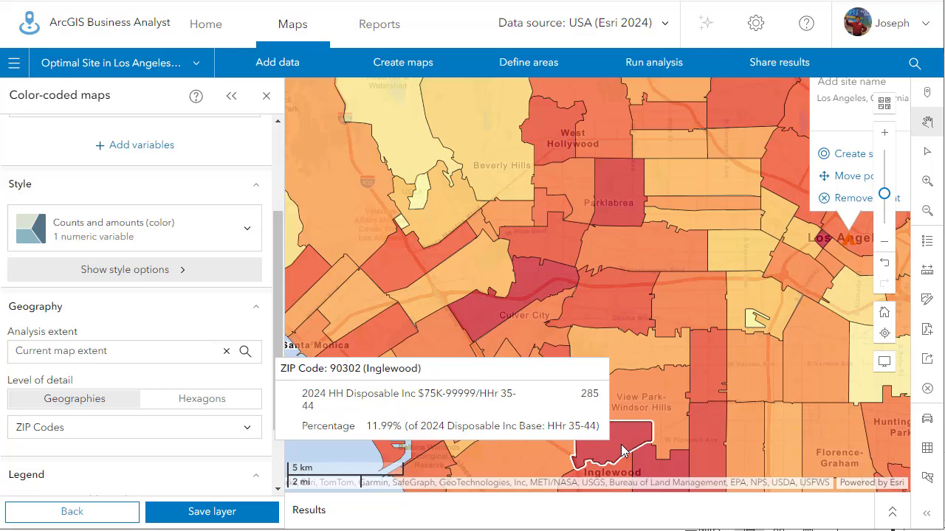
# Classify the legend data for the disposable income variable and review the class ranges
pyautogui.scroll(-1, 187, 364)
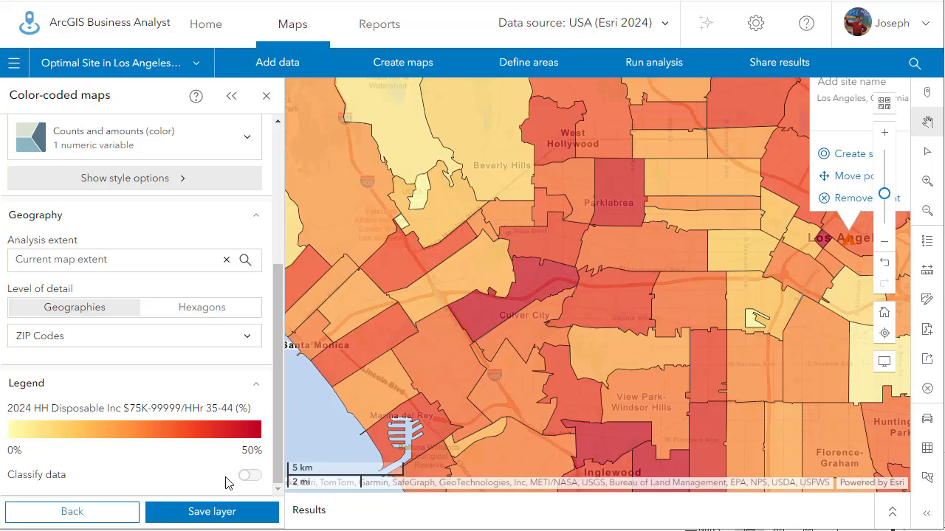
pyautogui.click(243, 476)
pyautogui.scroll(-2, 143, 428)
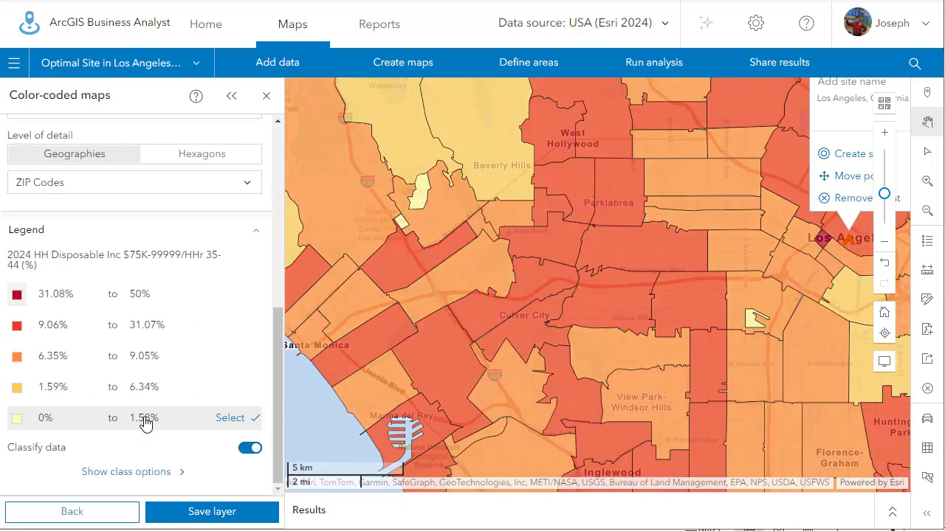
pyautogui.scroll(2, 145, 421)
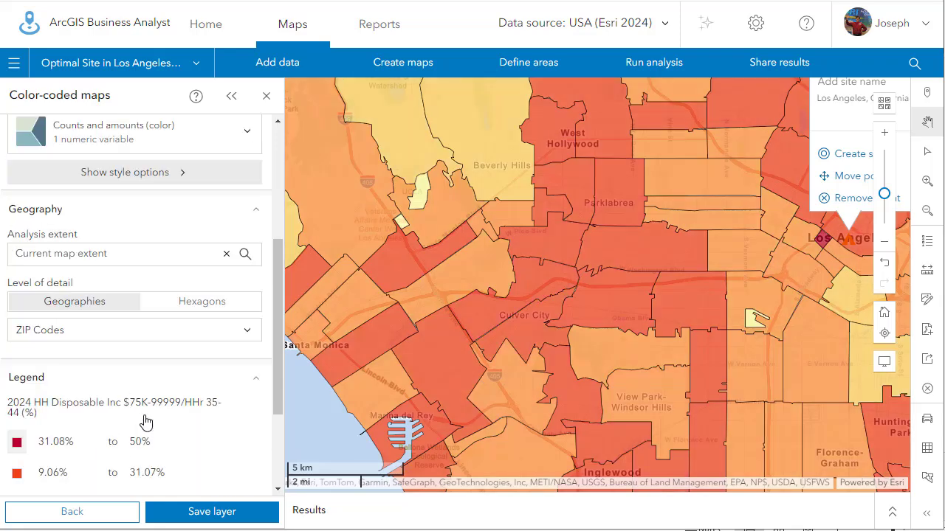
# Try filtering the disposable income variable to a minimum of 9.77%, review the wider Los Angeles area, and clear the filter
pyautogui.scroll(3, 145, 420)
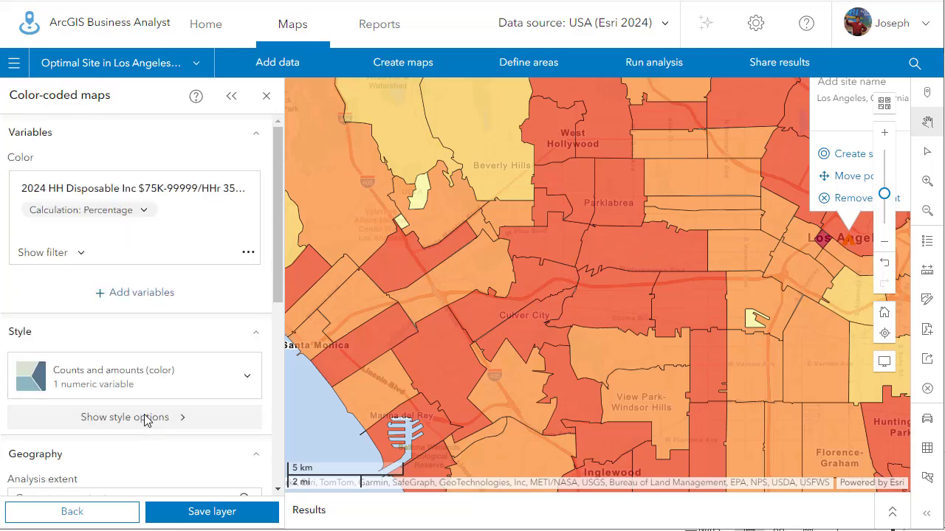
pyautogui.click(80, 254)
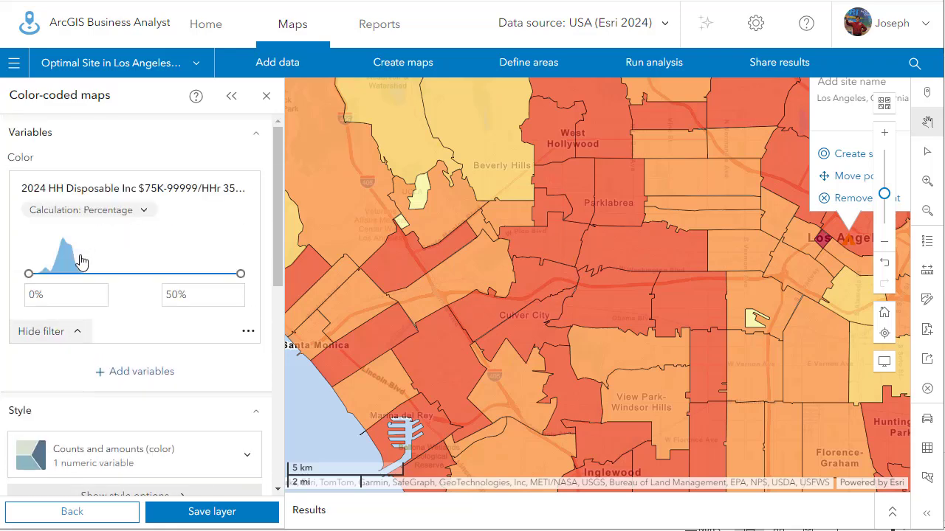
pyautogui.moveTo(29, 273); pyautogui.dragTo(70, 284)
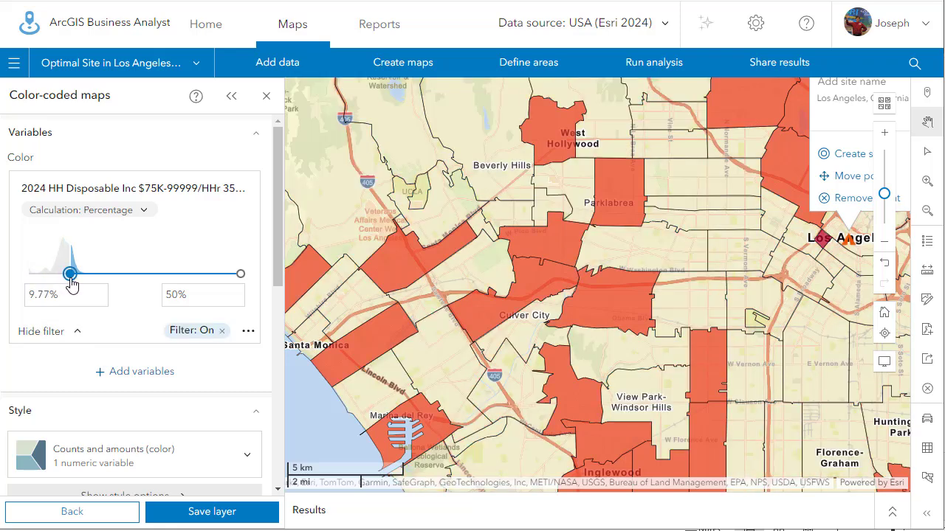
pyautogui.moveTo(607, 288)
pyautogui.scroll(-1, 608, 287)
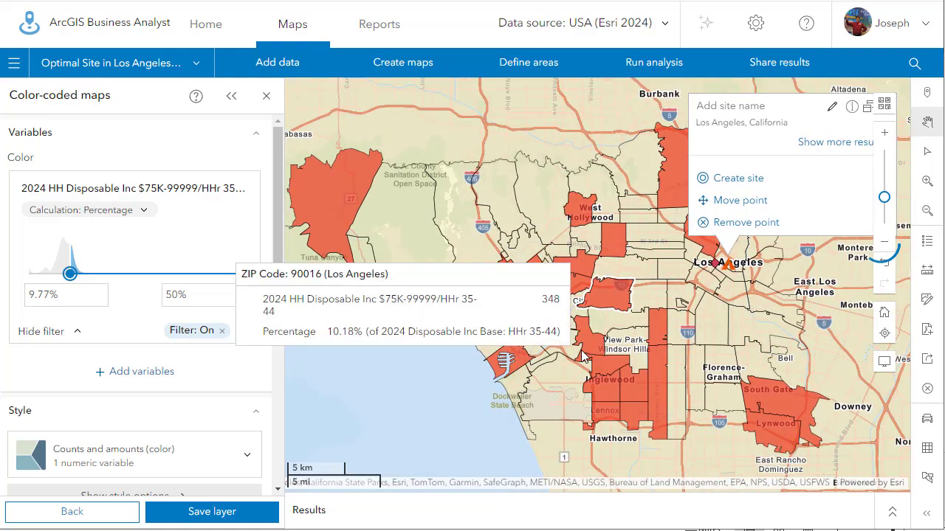
pyautogui.moveTo(565, 357)
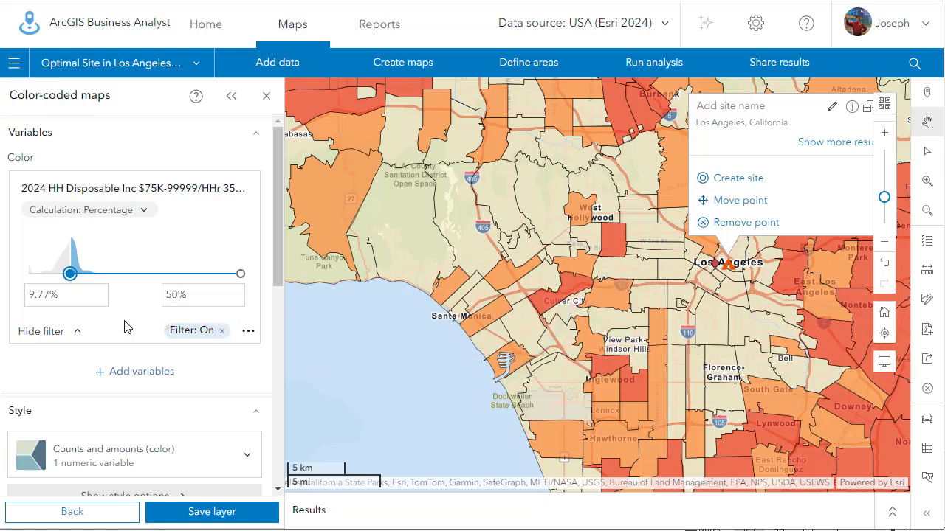
pyautogui.click(222, 330)
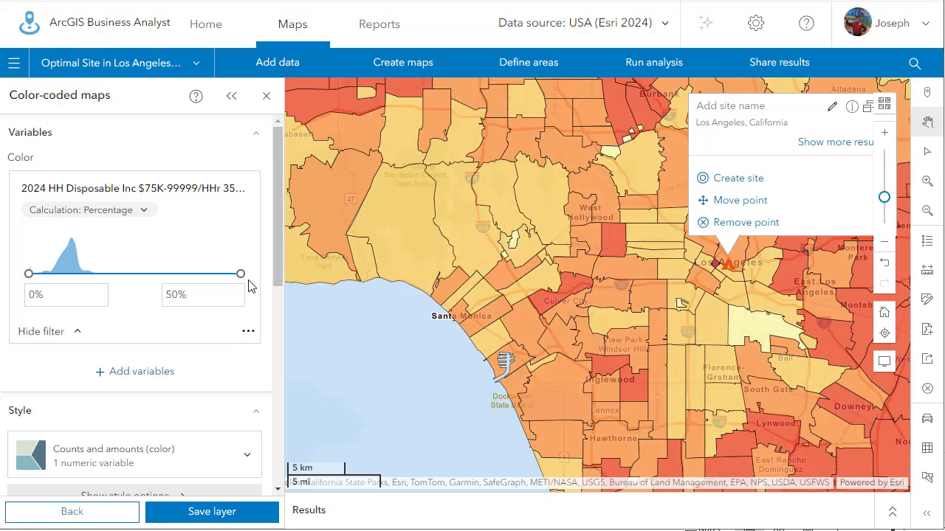
pyautogui.moveTo(246, 281); pyautogui.dragTo(268, 278)
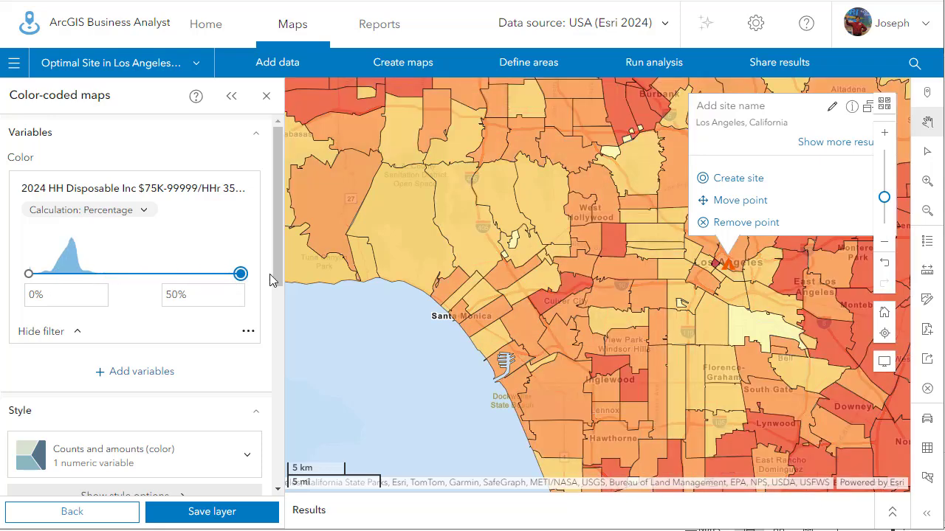
# Replace the unsaved disposable income map with 2022 Average Household Income (ACS 5-Yr), found by searching all variables for "mean income"
pyautogui.click(102, 512)
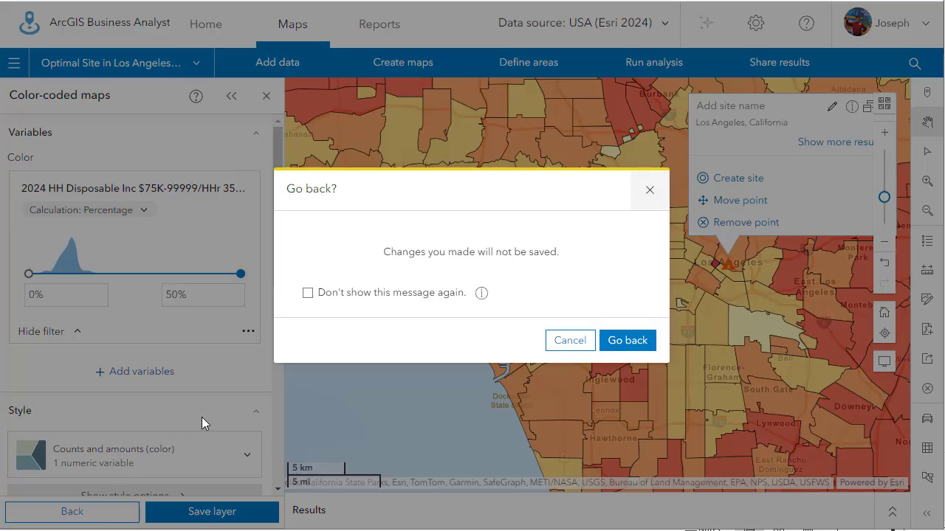
pyautogui.click(625, 340)
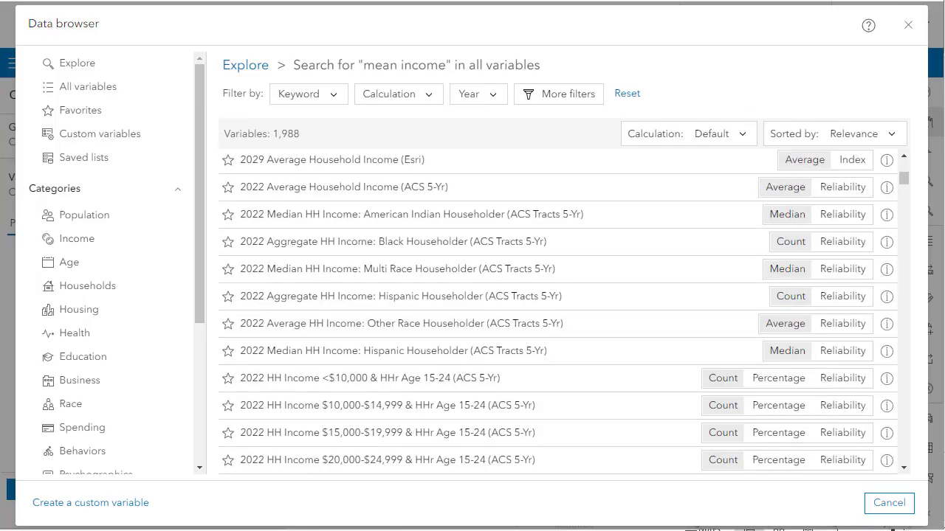
pyautogui.click(340, 191)
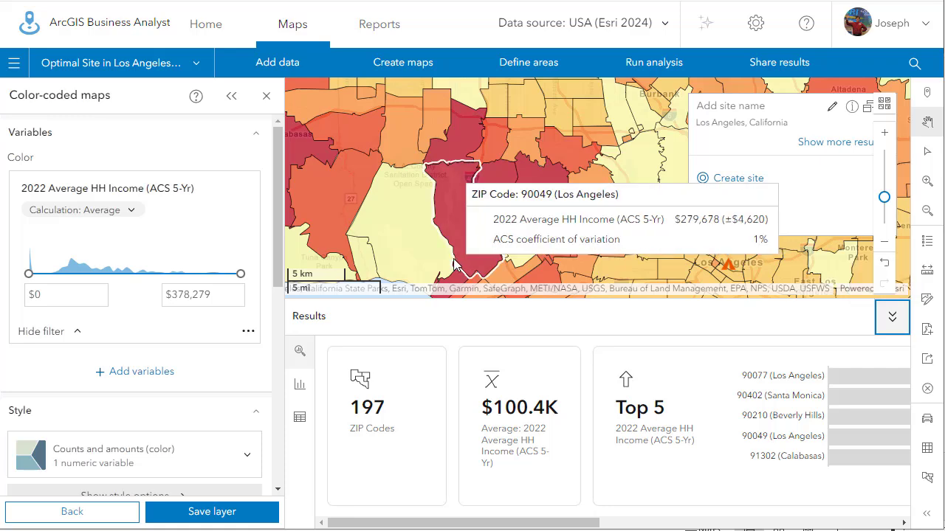
# Examine the top five ZIP codes and the average household income pattern across greater Los Angeles on the enlarged map
pyautogui.moveTo(474, 220)
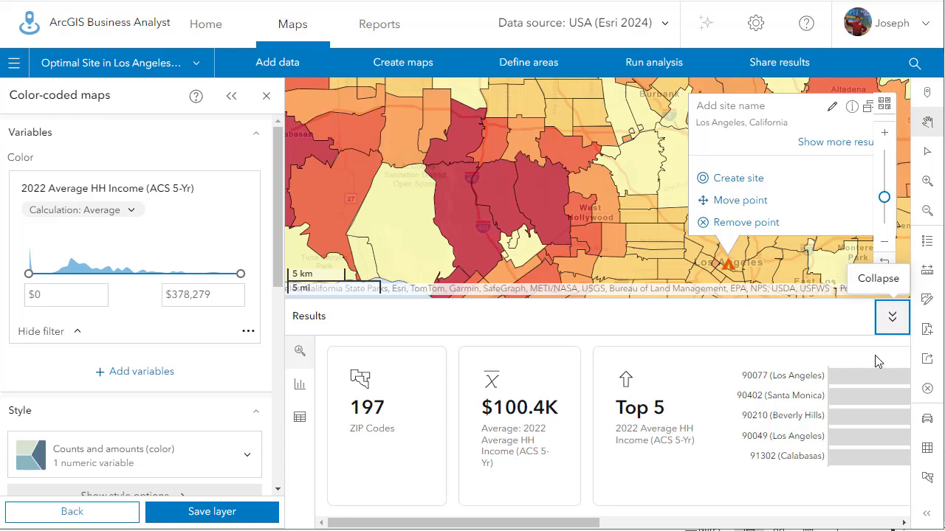
pyautogui.moveTo(850, 393)
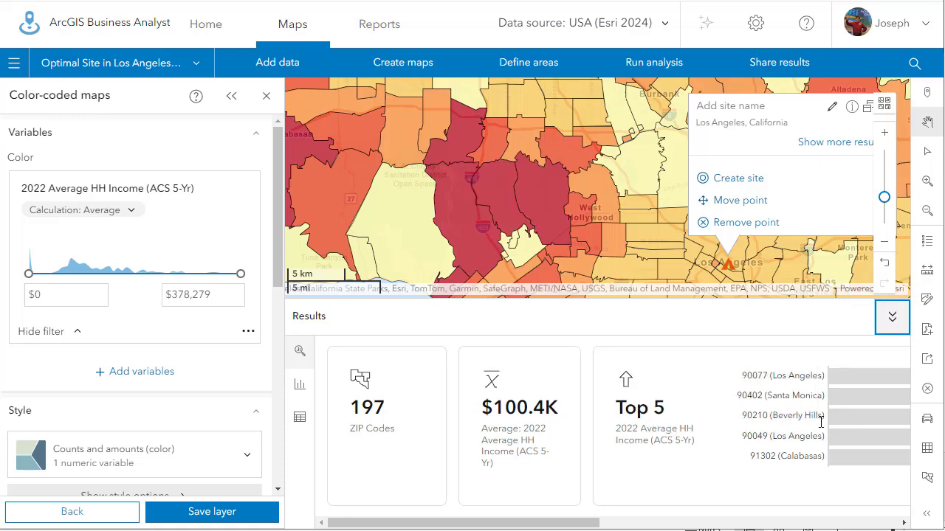
pyautogui.click(888, 316)
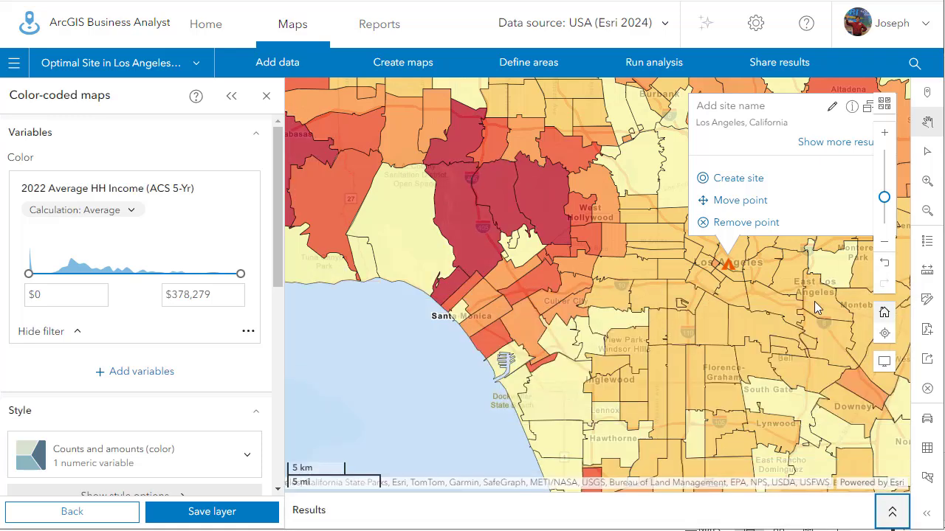
pyautogui.moveTo(586, 287); pyautogui.dragTo(627, 336)
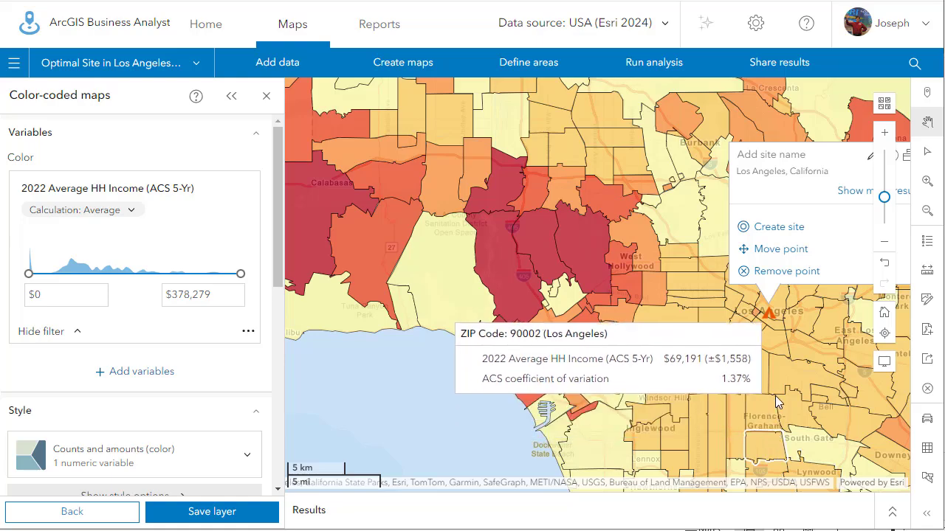
pyautogui.moveTo(772, 391); pyautogui.dragTo(584, 276)
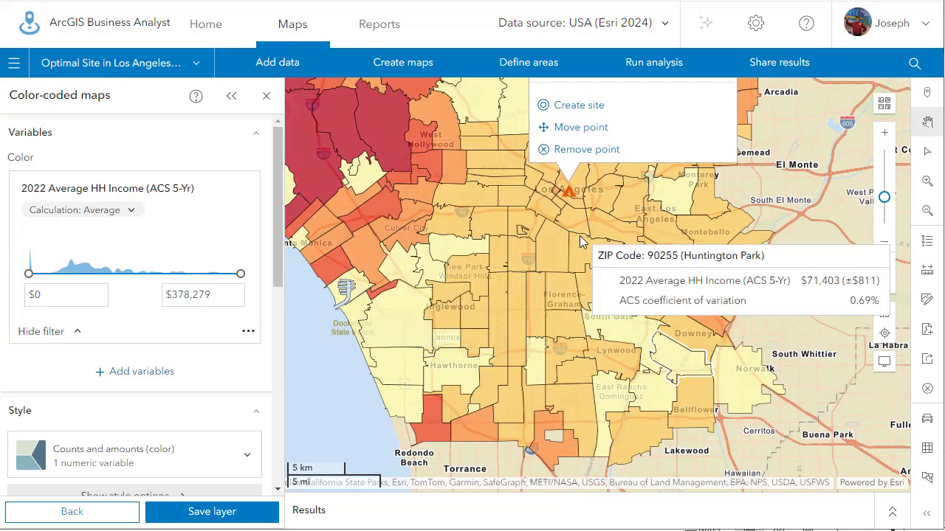
pyautogui.moveTo(584, 242); pyautogui.dragTo(713, 458)
pyautogui.moveTo(592, 384)
pyautogui.mouseDown()
pyautogui.moveTo(566, 324)
pyautogui.moveTo(497, 231)
pyautogui.mouseUp()
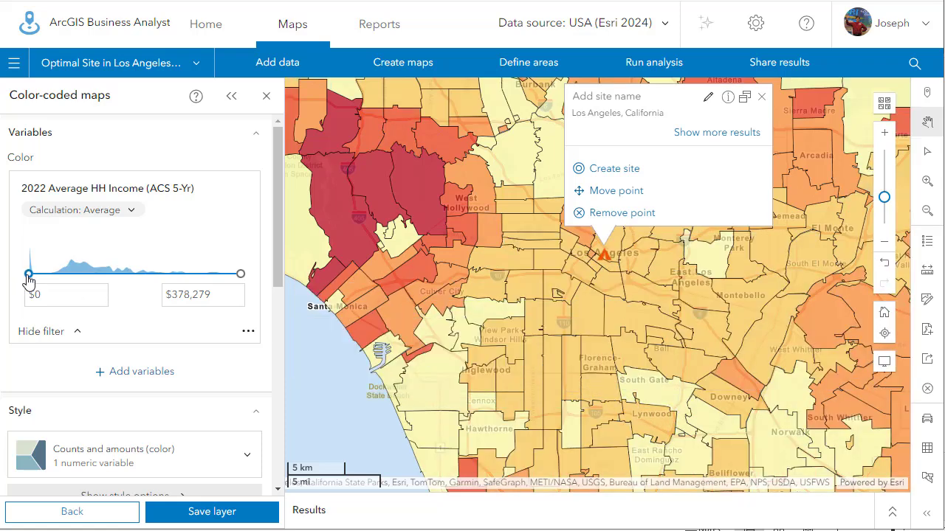
# Filter the 2022 Average HH Income variable to a minimum of $64,000
pyautogui.moveTo(29, 274); pyautogui.dragTo(86, 280)
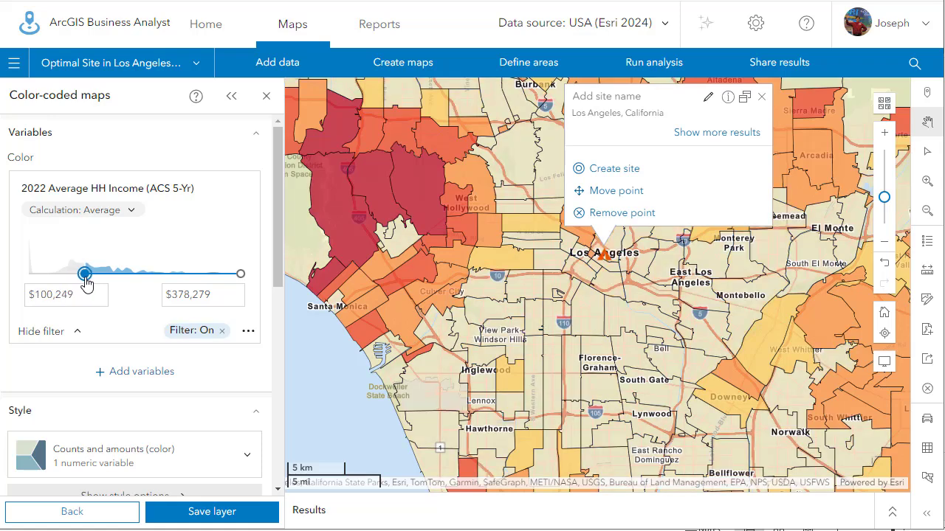
pyautogui.moveTo(79, 296); pyautogui.dragTo(14, 302)
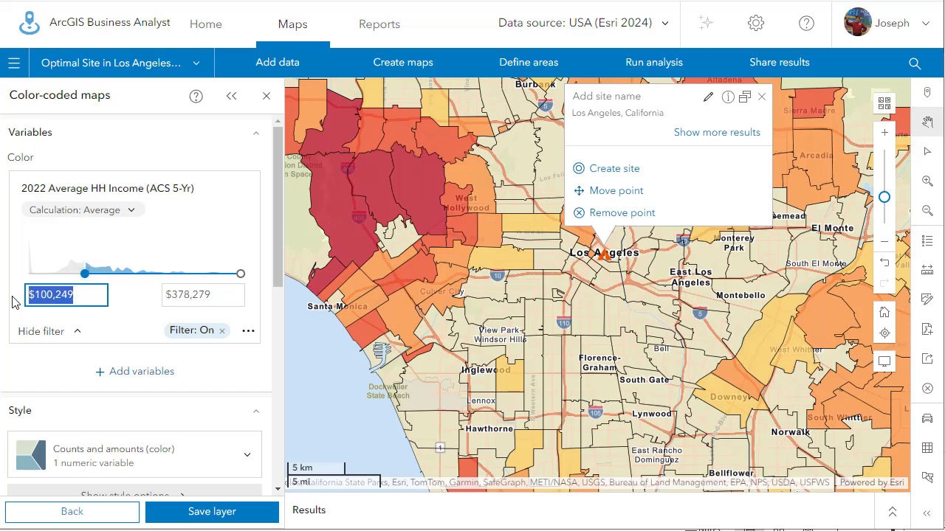
pyautogui.write('64000')
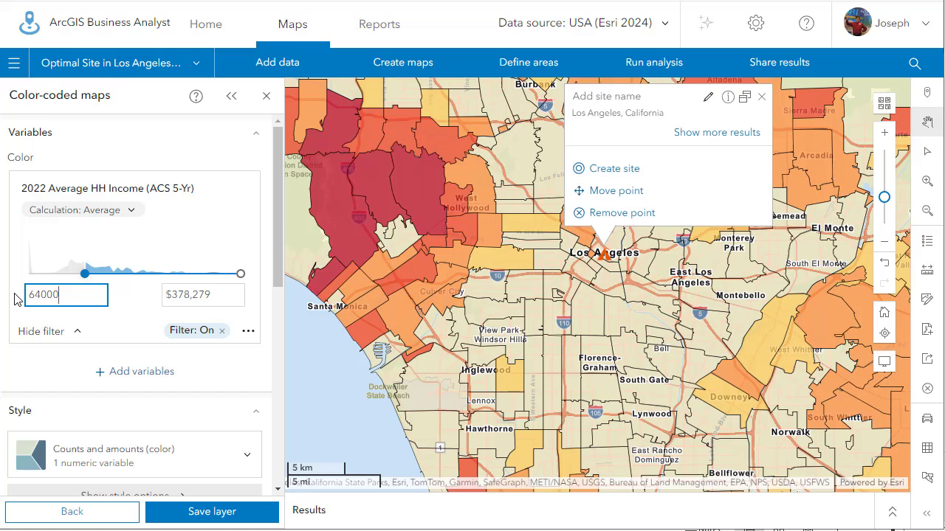
pyautogui.press('Return')
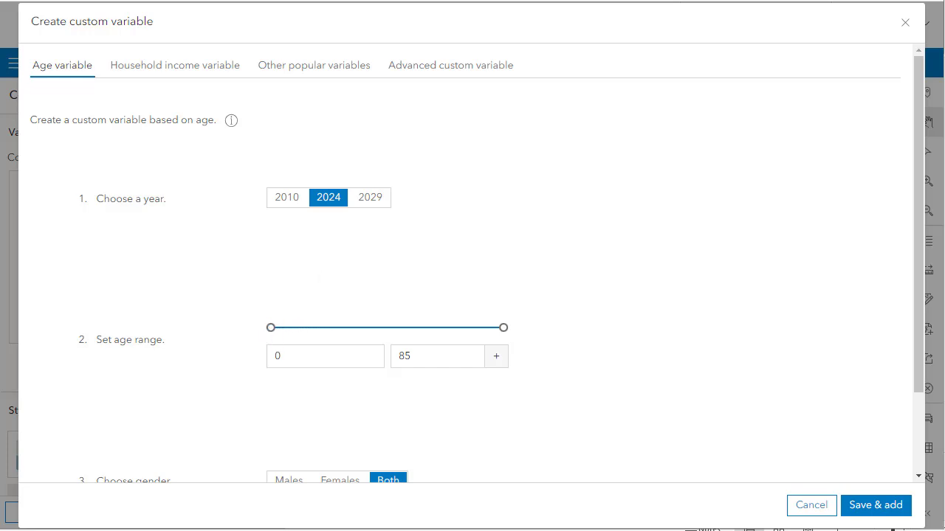
# Create a custom 2024 age variable for both genders with range 18 to 34, saved and added as "2024 Both Ages 18-34"
pyautogui.scroll(-1, 476, 265)
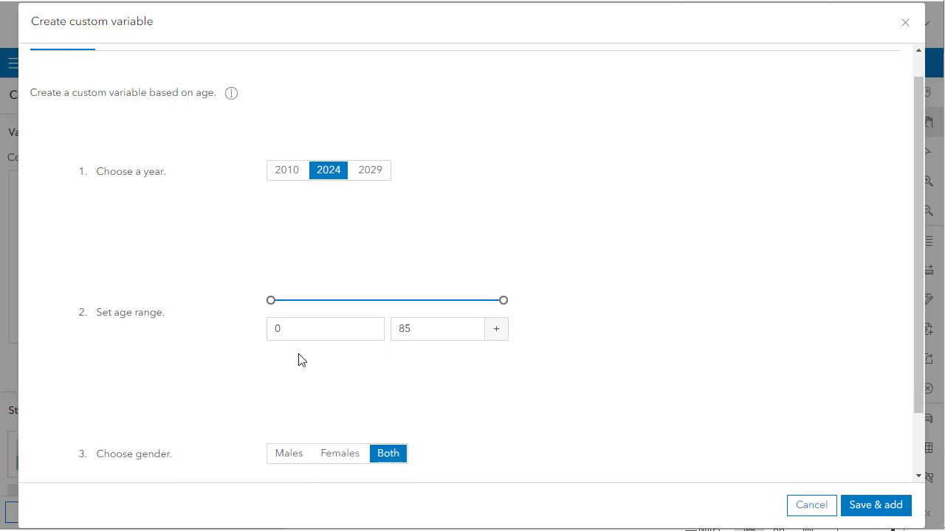
pyautogui.click(291, 330)
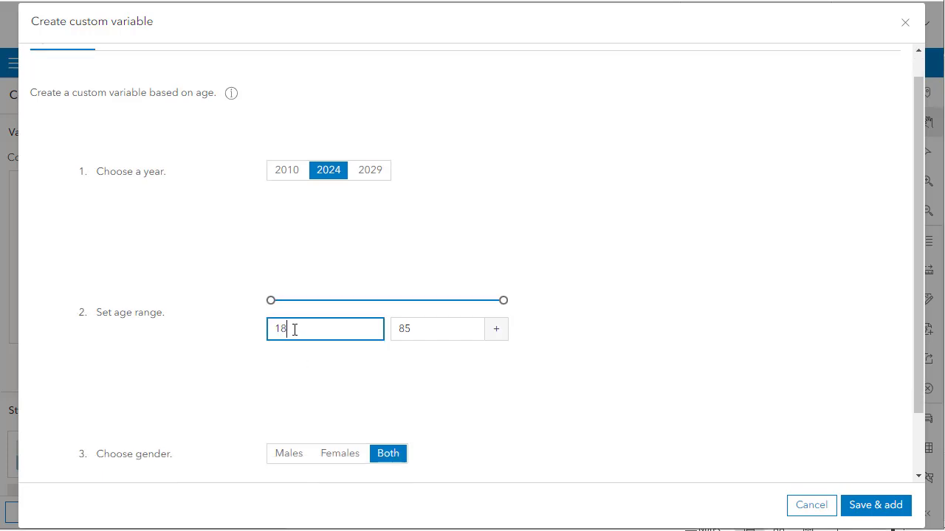
pyautogui.write('18')
pyautogui.click(422, 329)
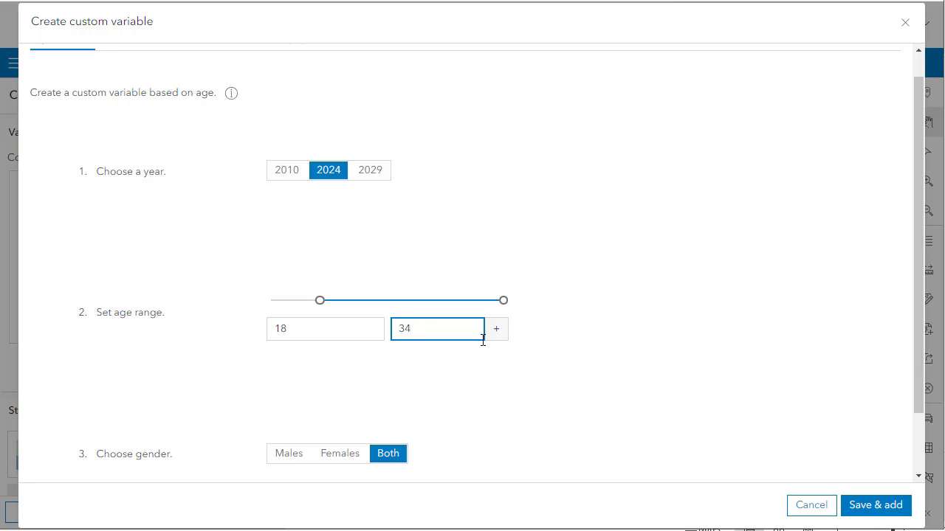
pyautogui.scroll(-1, 482, 340)
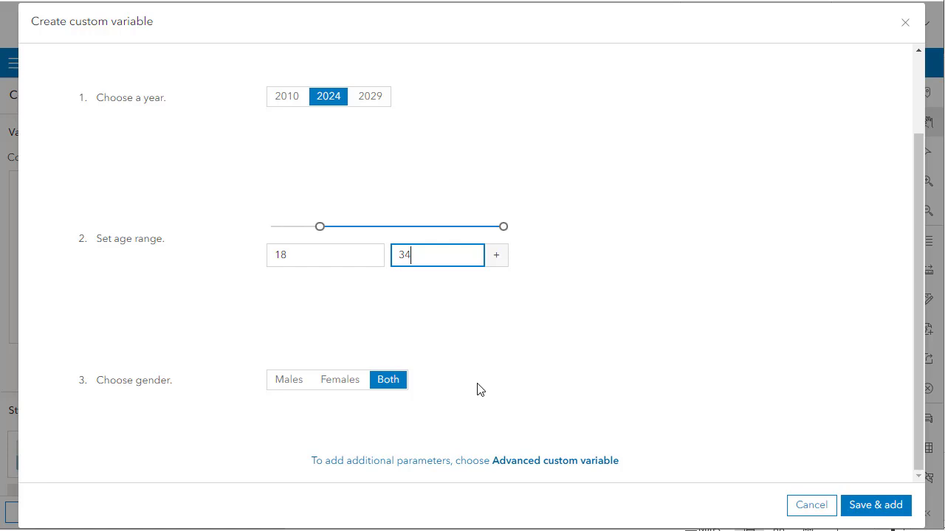
pyautogui.click(871, 510)
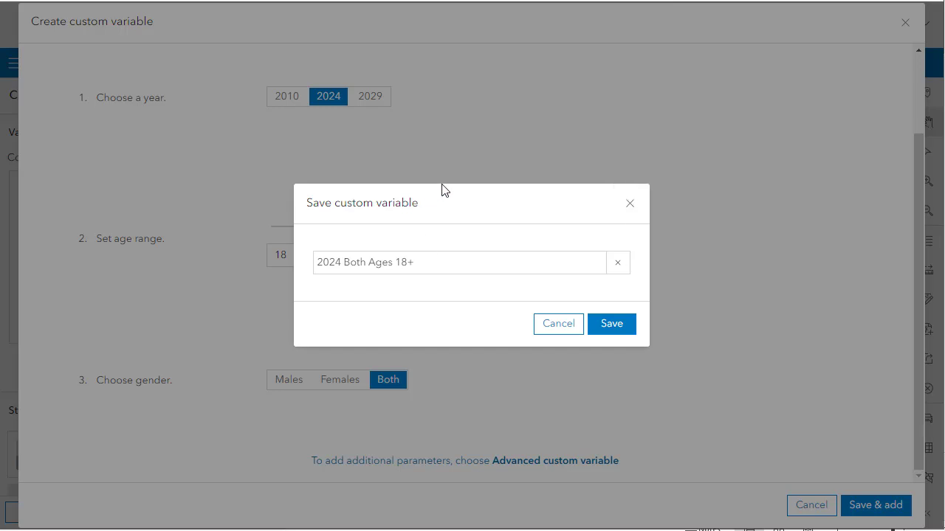
pyautogui.click(415, 263)
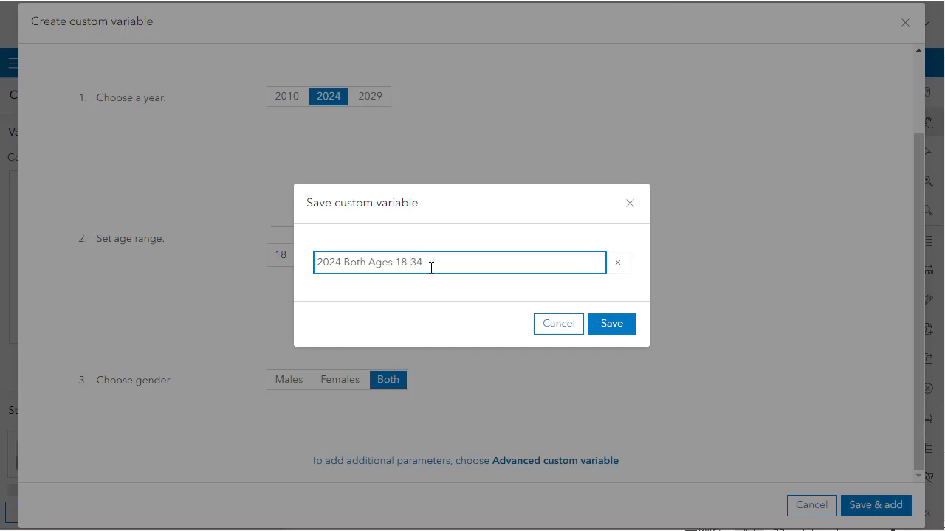
pyautogui.click(616, 328)
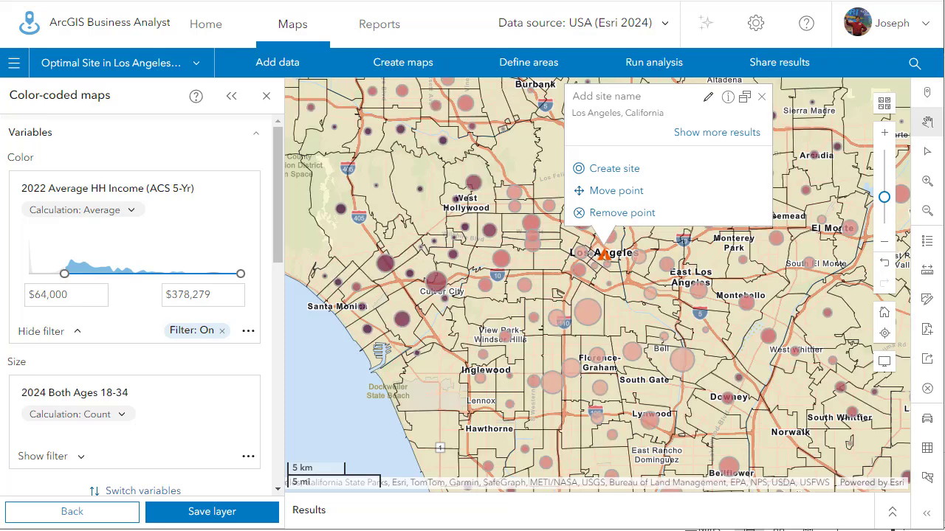
# Switch the 2024 Both Ages 18-34 variable's calculation to Percentage and dismiss the Los Angeles site pop-up
pyautogui.scroll(-1, 132, 295)
pyautogui.click(123, 343)
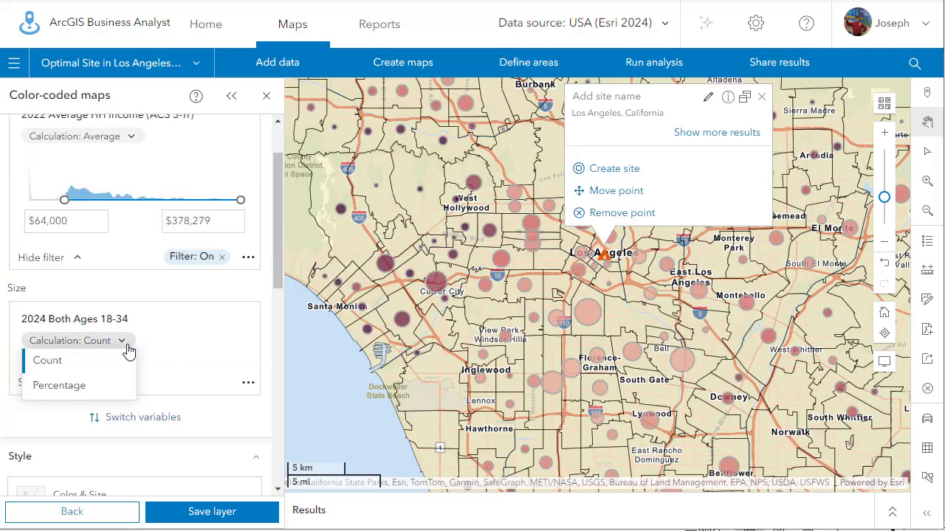
pyautogui.click(87, 389)
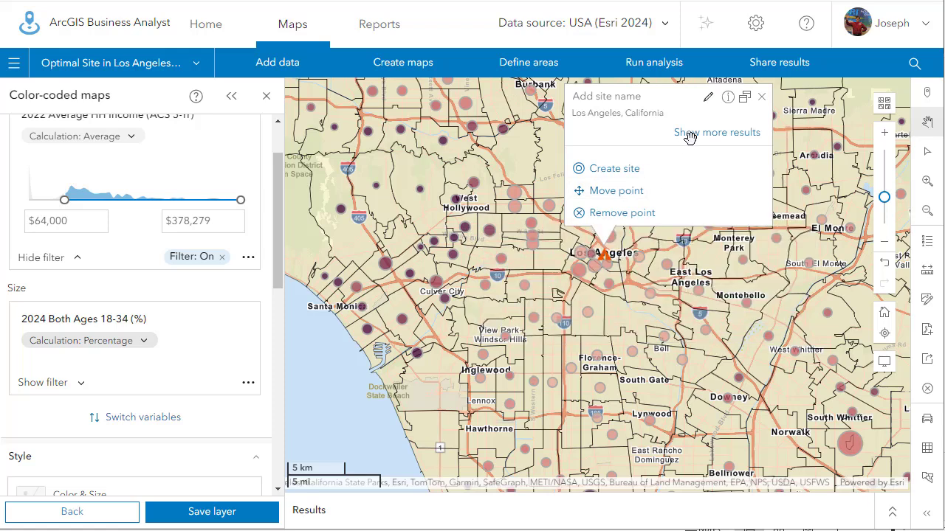
pyautogui.click(761, 97)
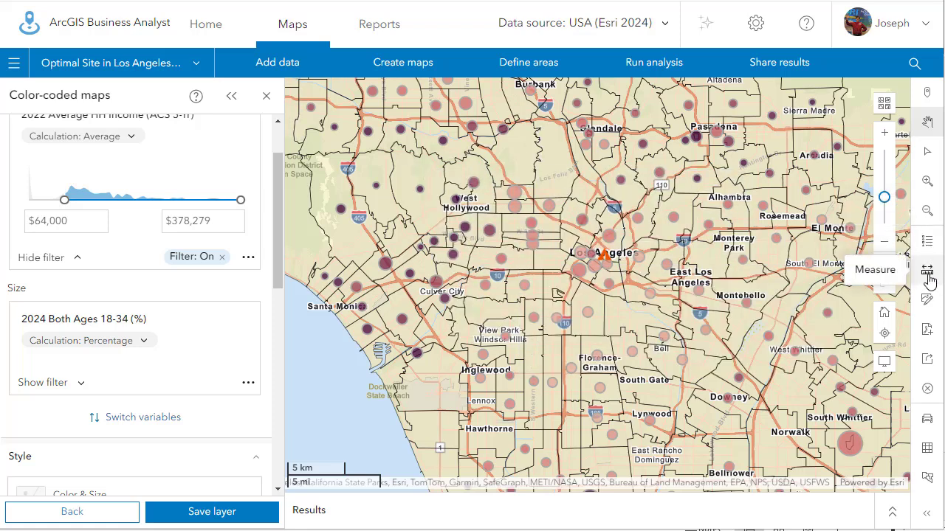
# Measure the distance from the Los Feliz area to Santa Monica and a four-sided area spanning West Hollywood, Santa Monica and Culver City
pyautogui.click(927, 272)
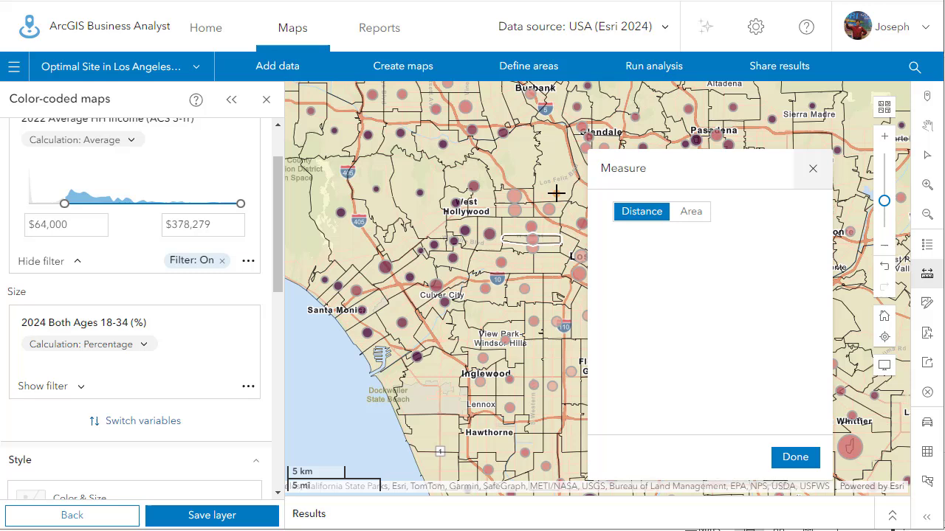
pyautogui.click(557, 194)
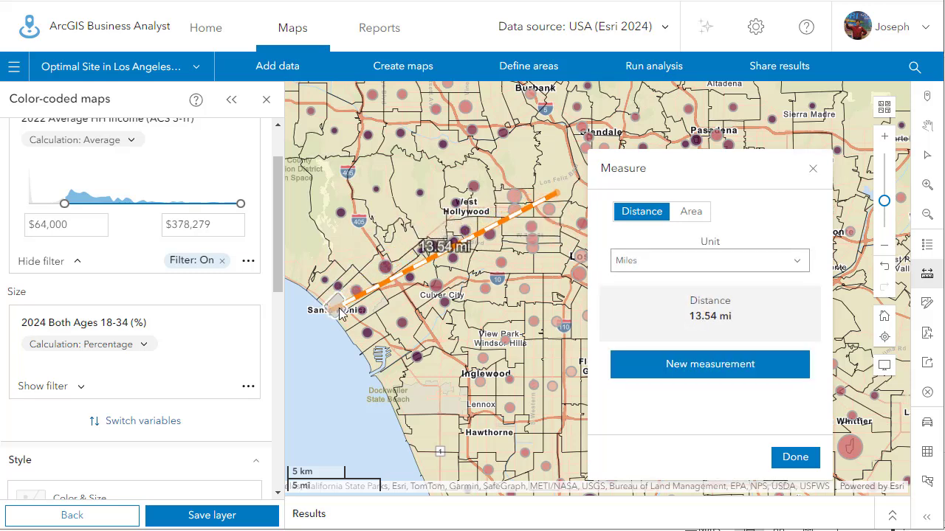
pyautogui.click(691, 211)
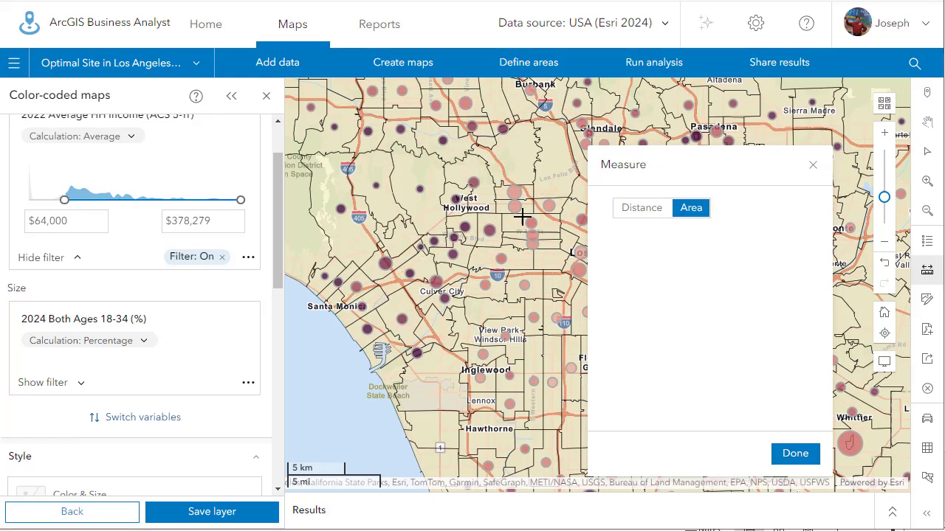
pyautogui.click(488, 162)
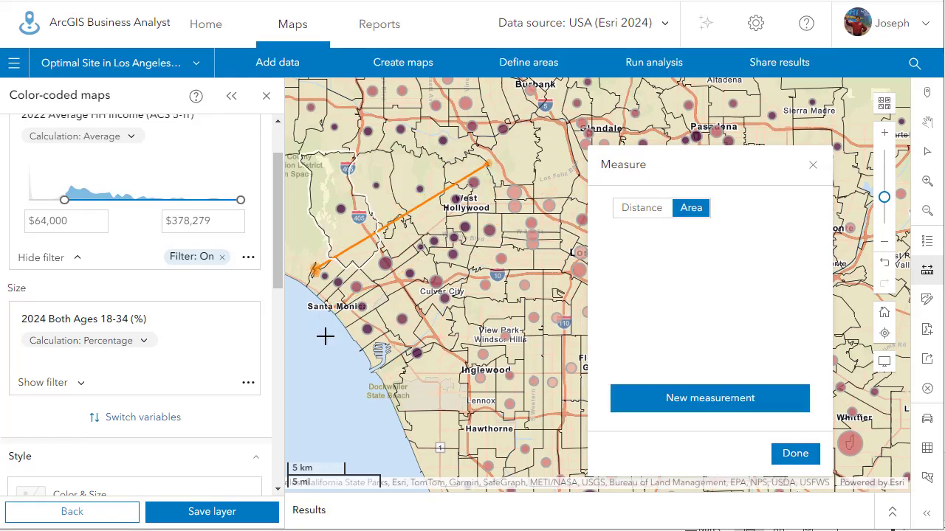
pyautogui.click(355, 361)
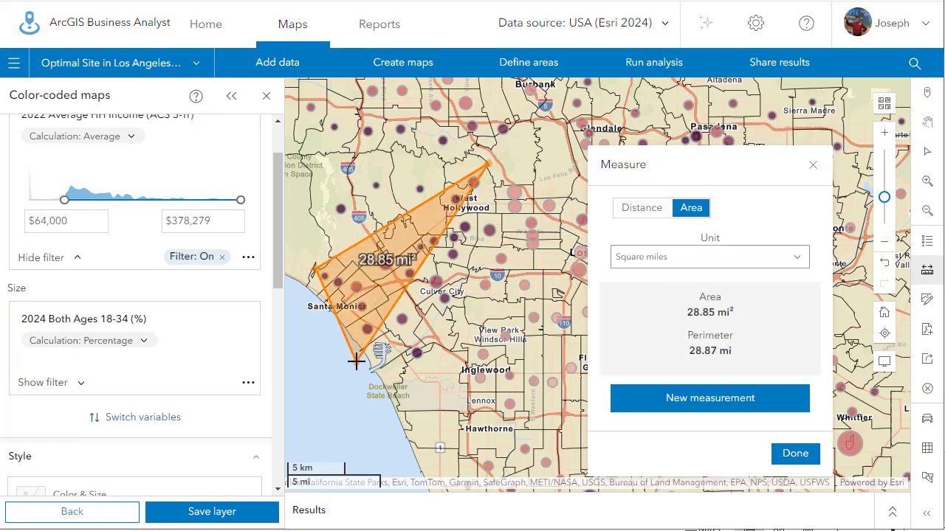
pyautogui.doubleClick(540, 274)
pyautogui.click(701, 257)
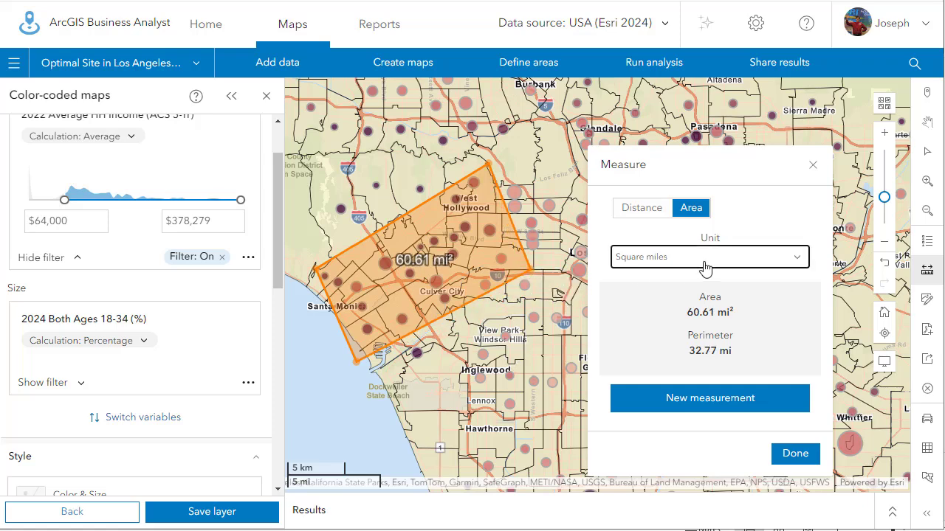
pyautogui.click(668, 407)
pyautogui.click(794, 454)
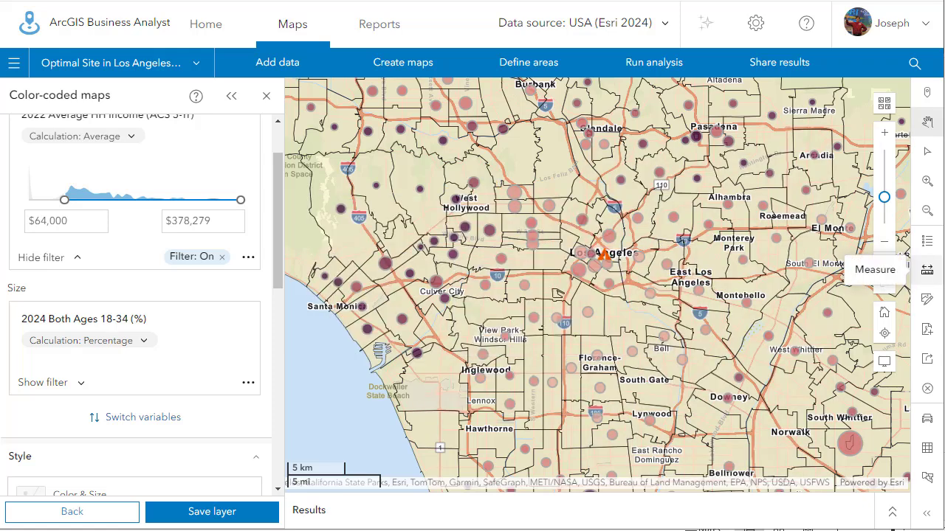
# Review the map legend for the average household income colors and the ages 18-34 percentage symbol sizes
pyautogui.click(931, 245)
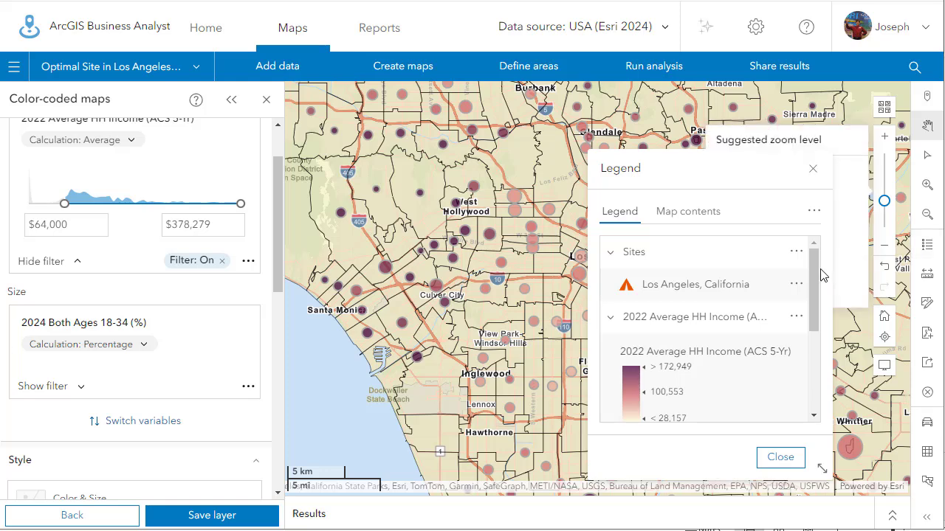
pyautogui.scroll(-3, 768, 281)
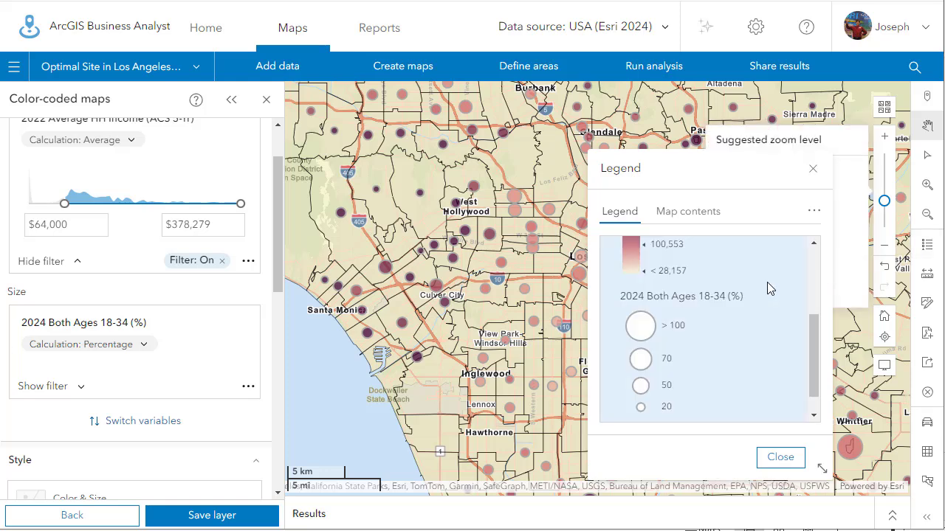
pyautogui.scroll(5, 755, 330)
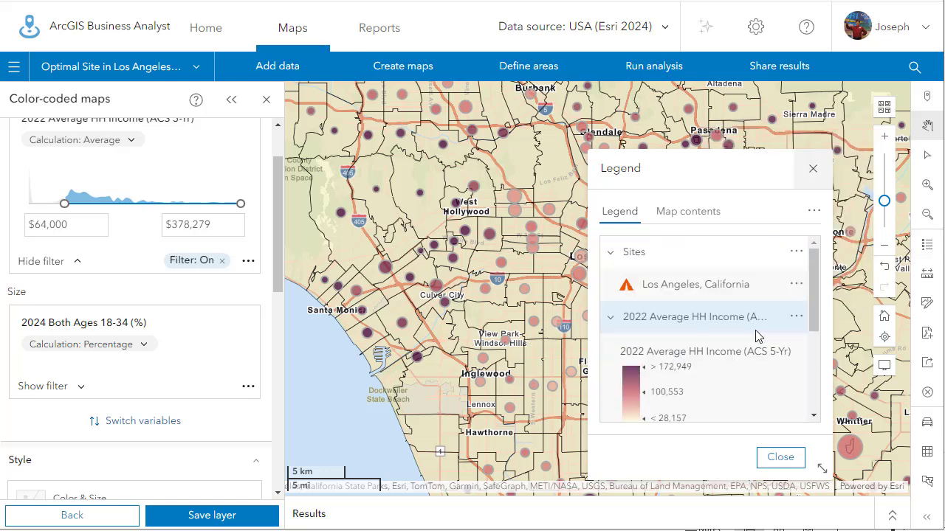
pyautogui.click(812, 169)
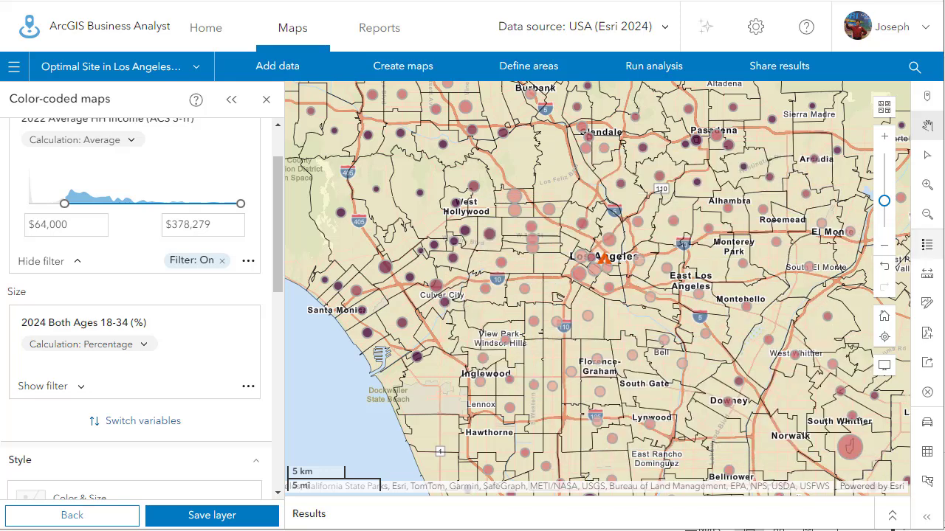
# Style the income color with the Above and below theme and set the ages 18-34 maximum symbol size to 56
pyautogui.scroll(-1, 132, 295)
pyautogui.click(106, 472)
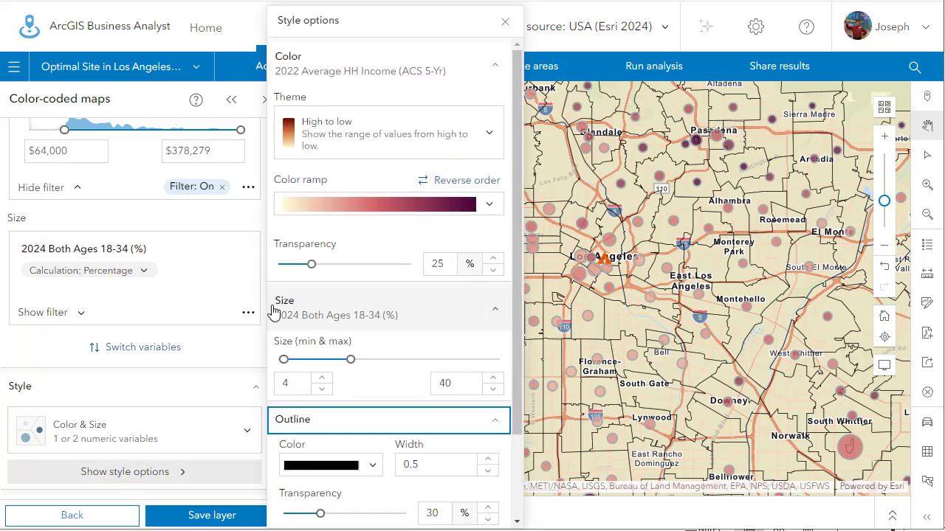
pyautogui.click(346, 133)
pyautogui.click(363, 236)
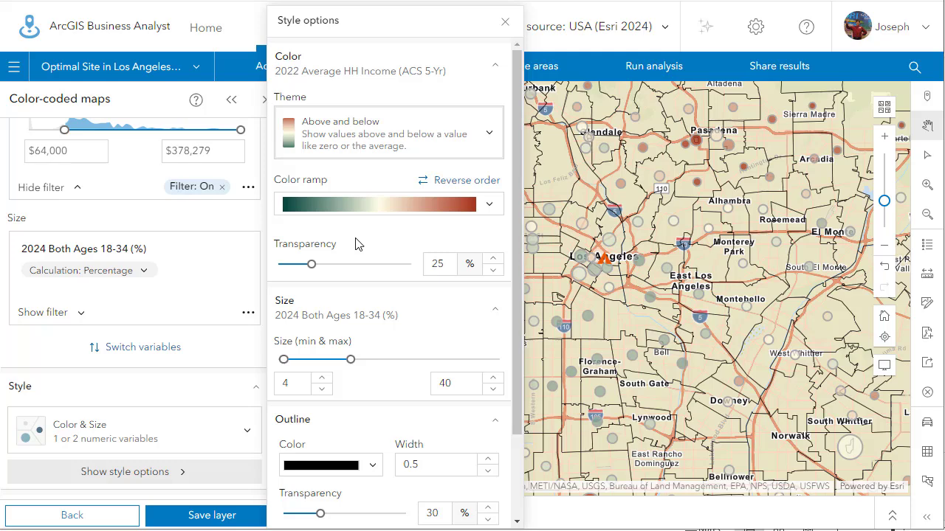
pyautogui.moveTo(351, 360); pyautogui.dragTo(380, 359)
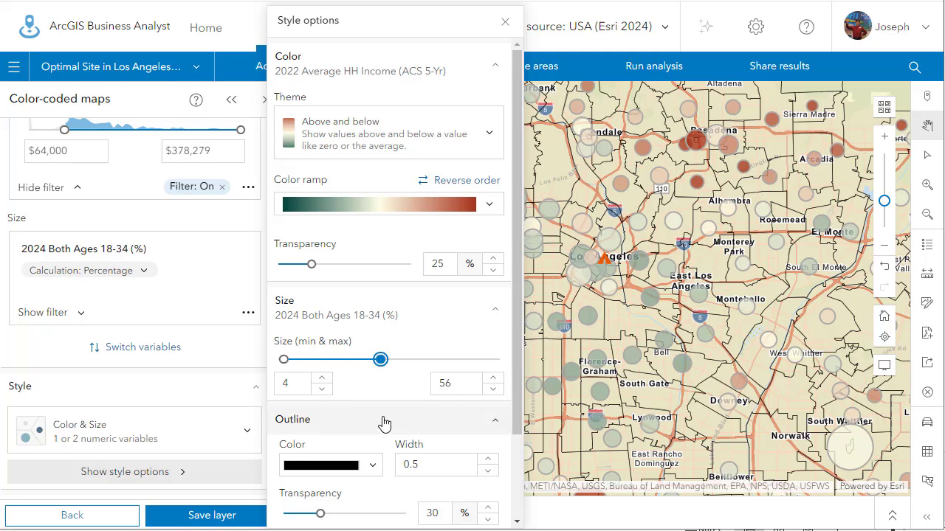
pyautogui.scroll(-1, 385, 422)
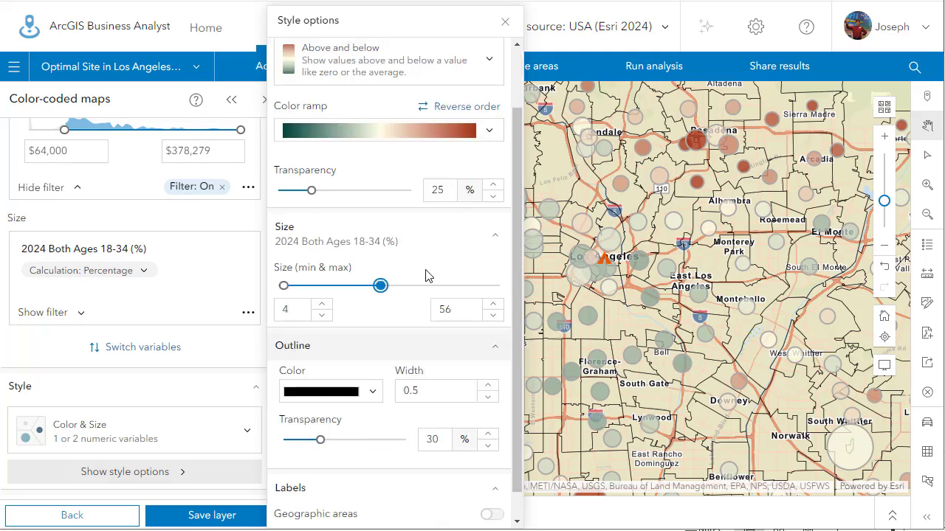
pyautogui.click(504, 22)
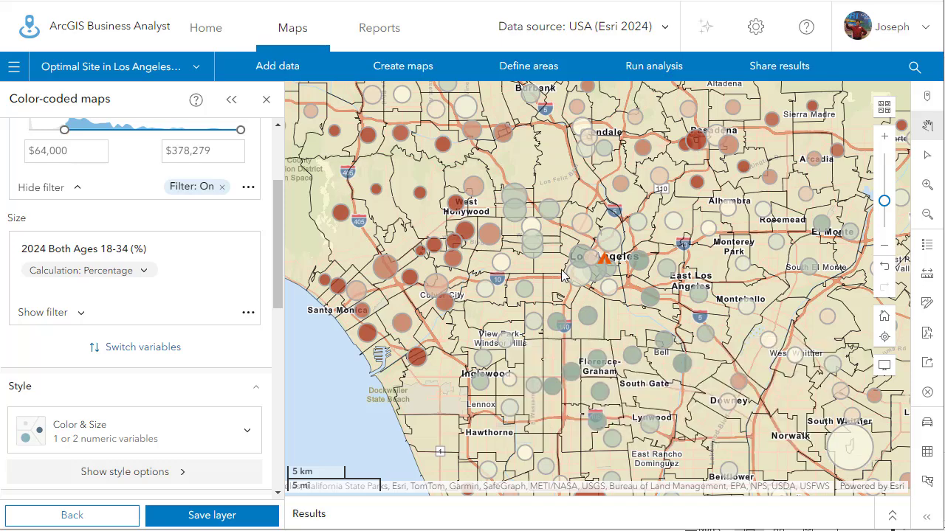
# Examine income and ages 18-34 details for ZIP codes southeast of Los Angeles and the symbol pattern across the wider area
pyautogui.scroll(1, 870, 471)
pyautogui.scroll(1, 873, 473)
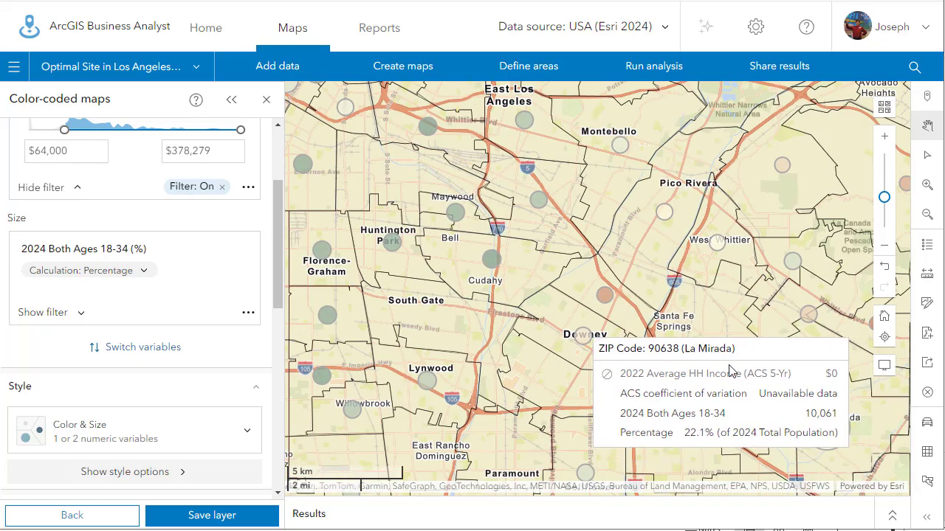
pyautogui.scroll(-2, 513, 284)
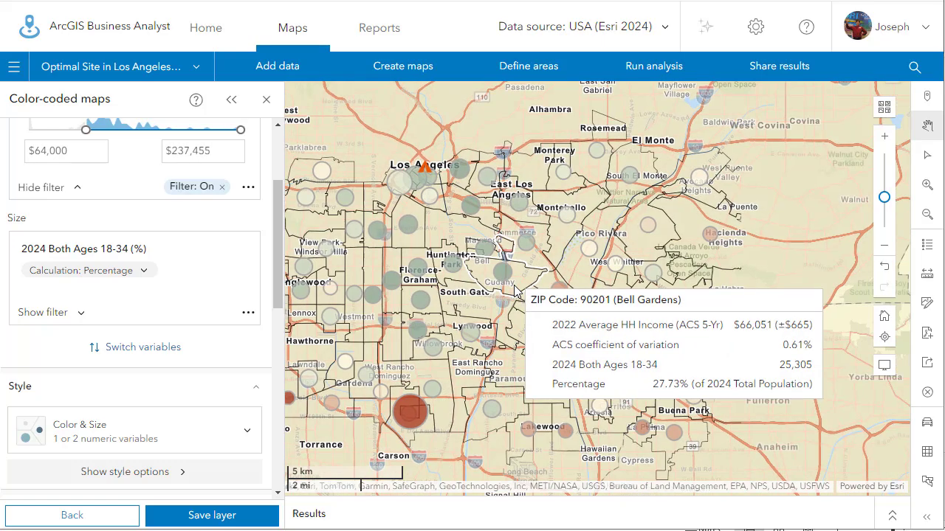
pyautogui.moveTo(439, 245); pyautogui.dragTo(606, 289)
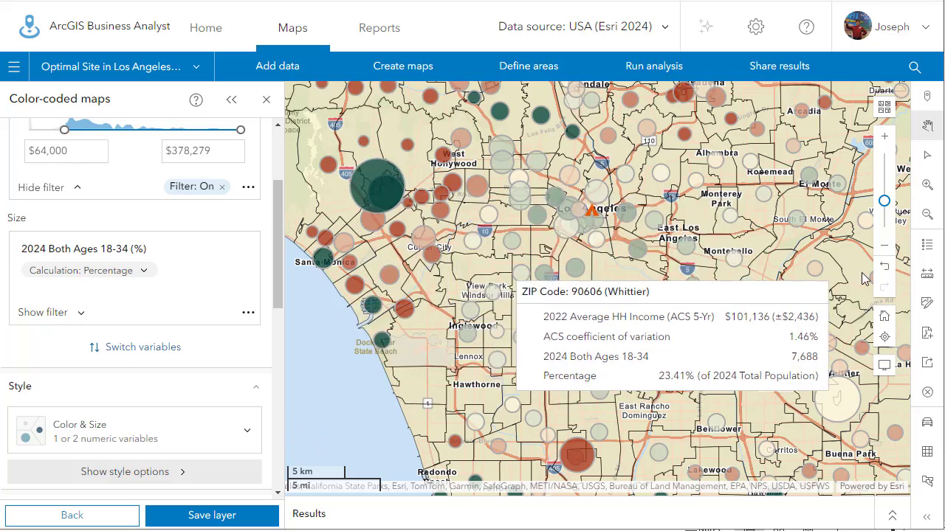
# Review the legend's above-and-below income color breaks and the enlarged ages 18-34 symbol sizes
pyautogui.click(926, 246)
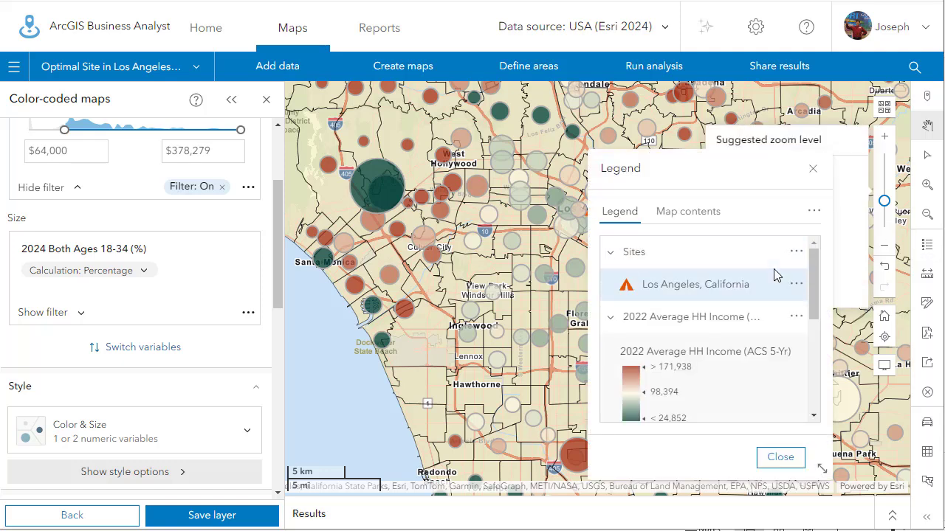
pyautogui.scroll(-2, 774, 273)
pyautogui.scroll(2, 772, 269)
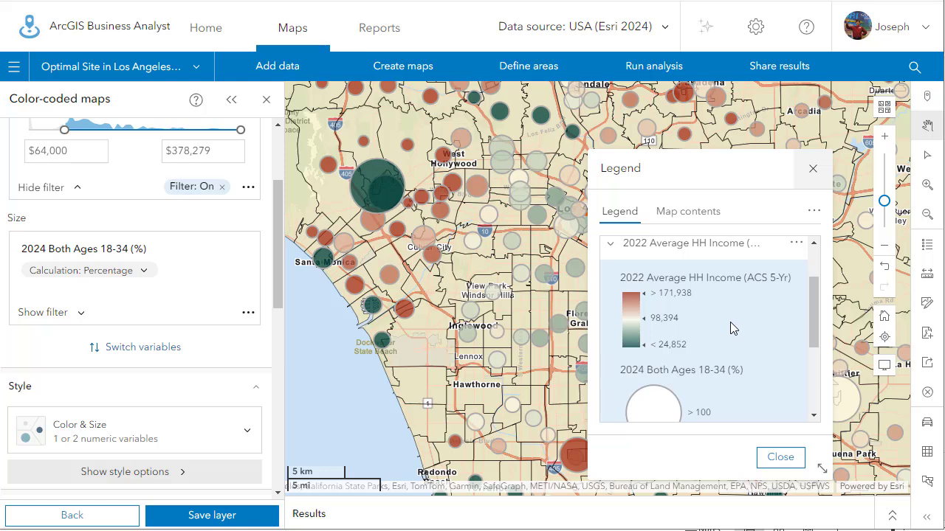
# Check the legend's income color breaks and ages 18-34 symbol sizes, and close the legend
pyautogui.scroll(-1, 730, 327)
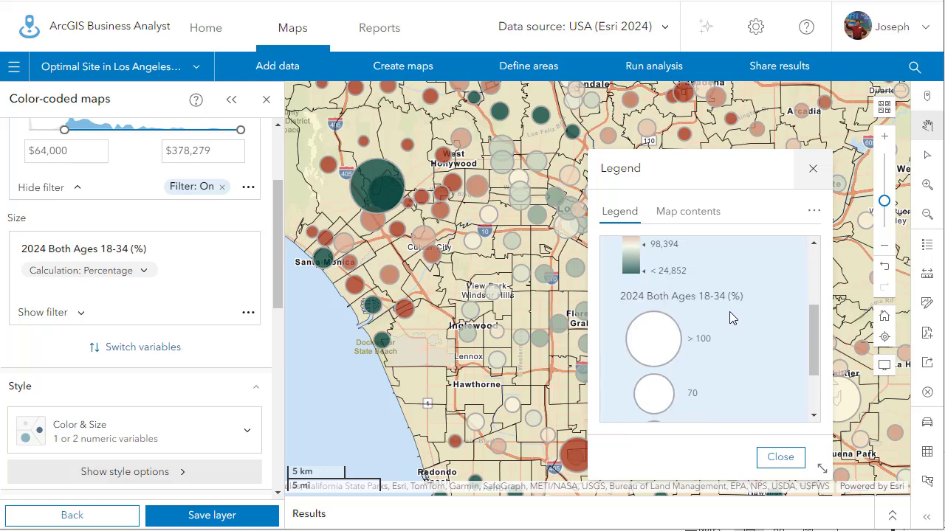
pyautogui.scroll(1, 730, 315)
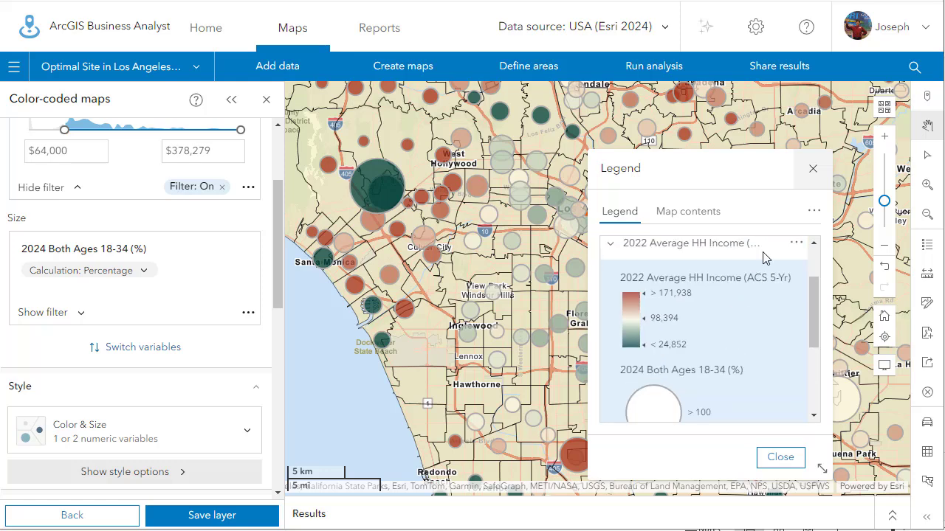
pyautogui.click(813, 168)
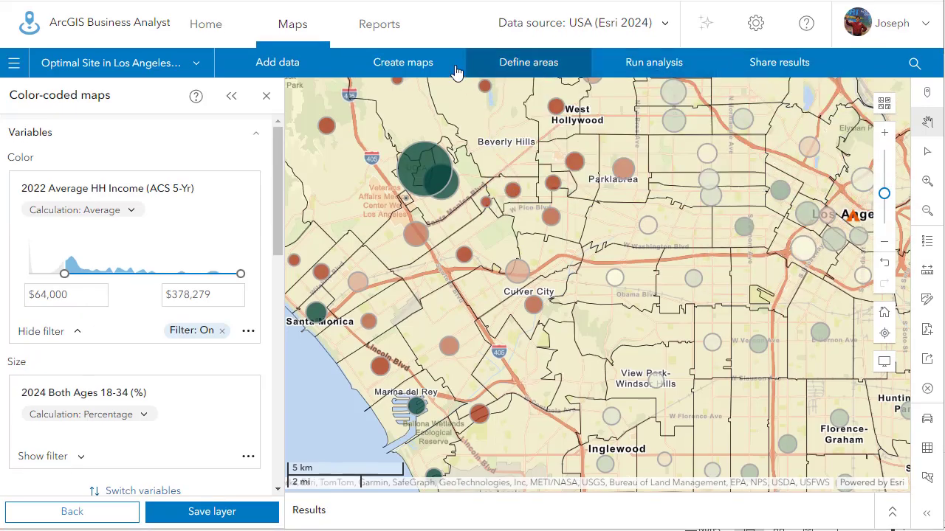
# Start a points of interest (POI) search and dismiss the introduction to its new workflow
pyautogui.click(409, 71)
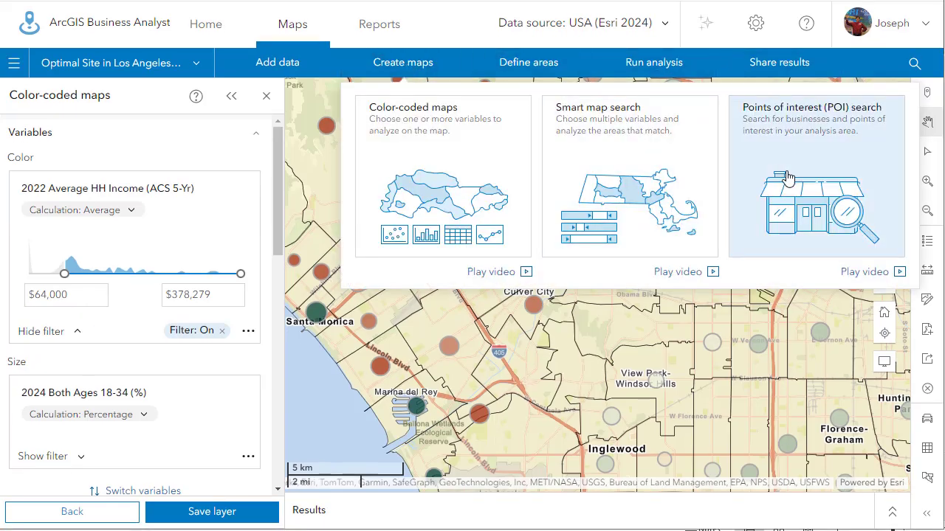
pyautogui.click(788, 183)
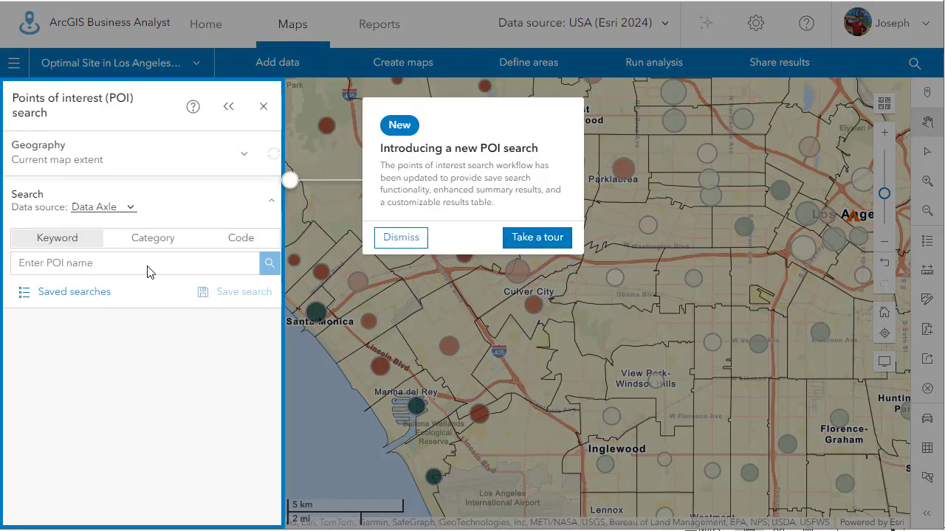
pyautogui.click(400, 238)
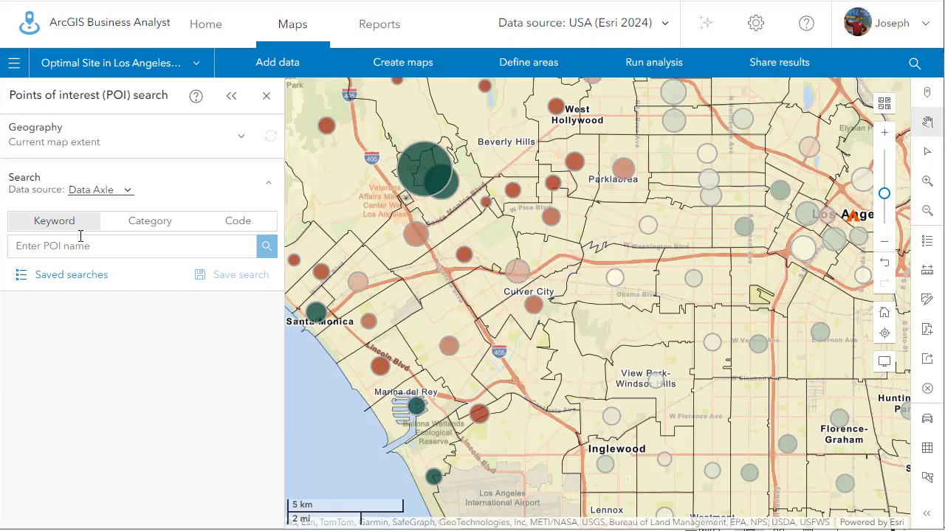
# Search the current map extent by keyword for "non alcoholic cafe" businesses in the Data Axle source
pyautogui.click(79, 244)
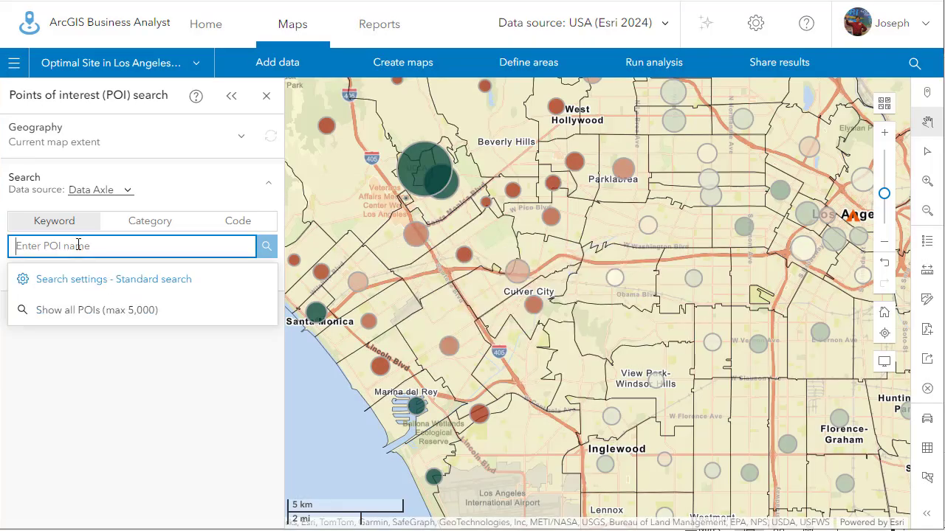
pyautogui.write('non alcoholic')
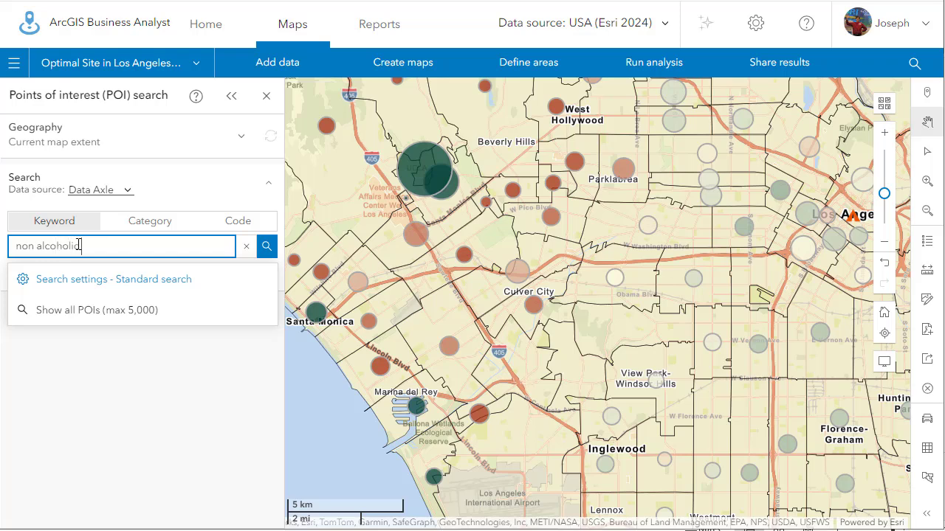
pyautogui.write(' cafe')
pyautogui.press('Return')
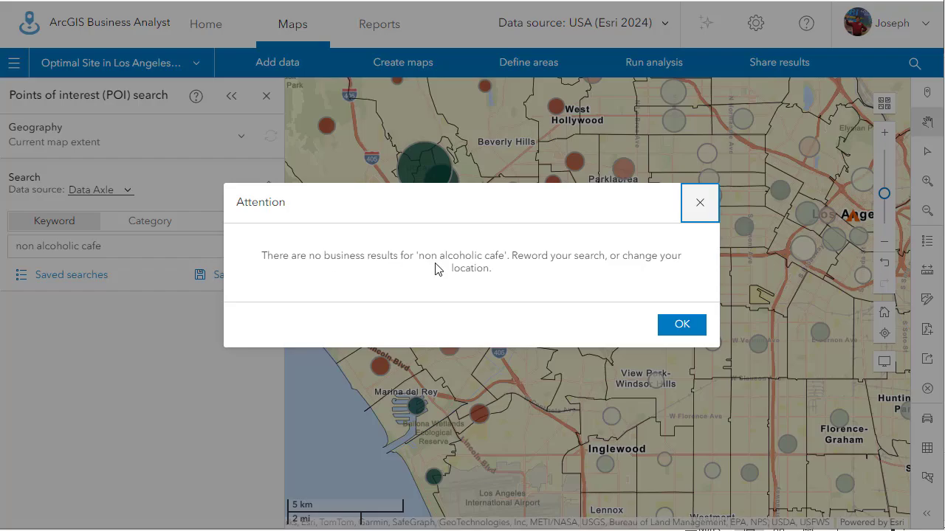
pyautogui.click(682, 330)
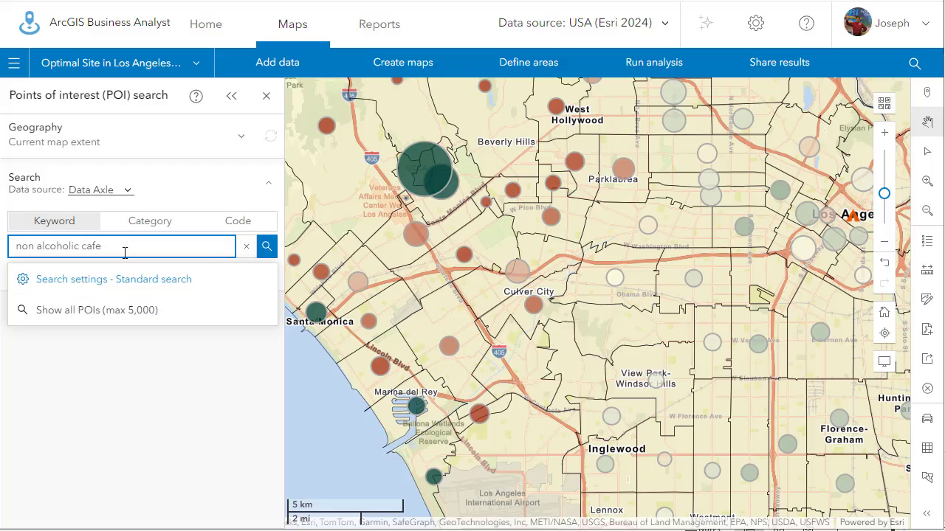
# Switch the POI search to categories and expand the Restaurants, Bars, & Clubs category
pyautogui.tripleClick(77, 250)
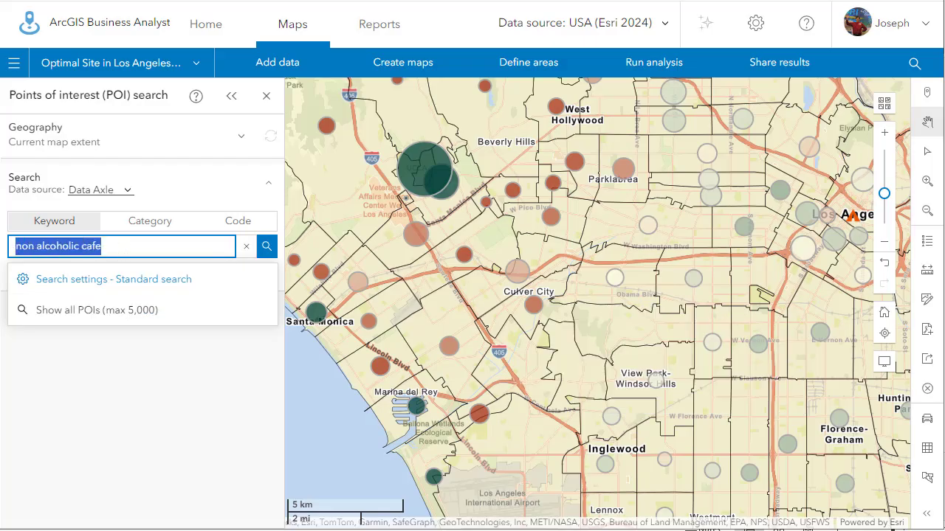
pyautogui.click(135, 230)
pyautogui.click(122, 251)
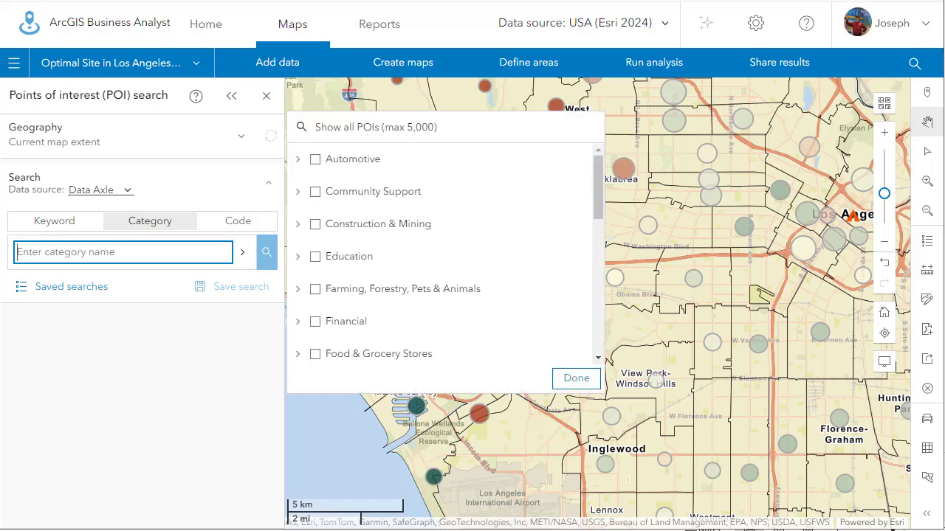
pyautogui.scroll(-3, 512, 339)
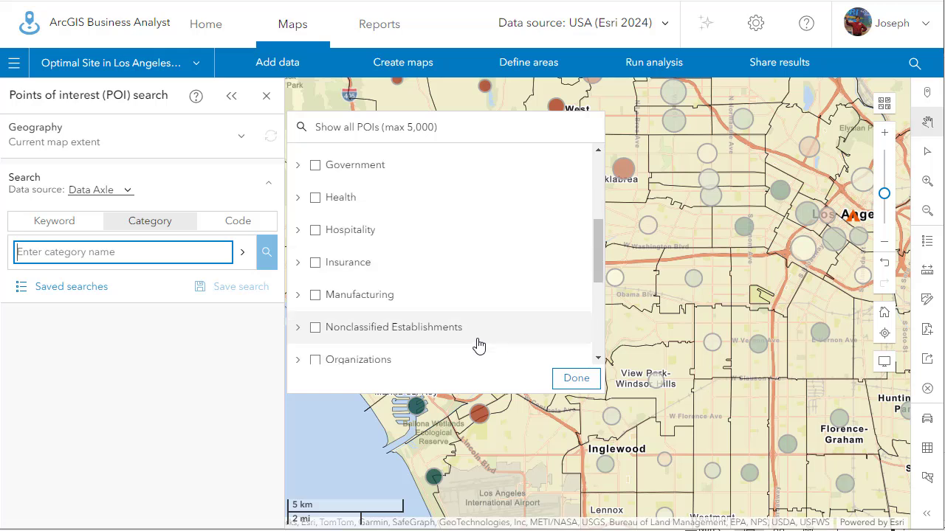
pyautogui.scroll(-3, 479, 343)
pyautogui.scroll(-2, 478, 338)
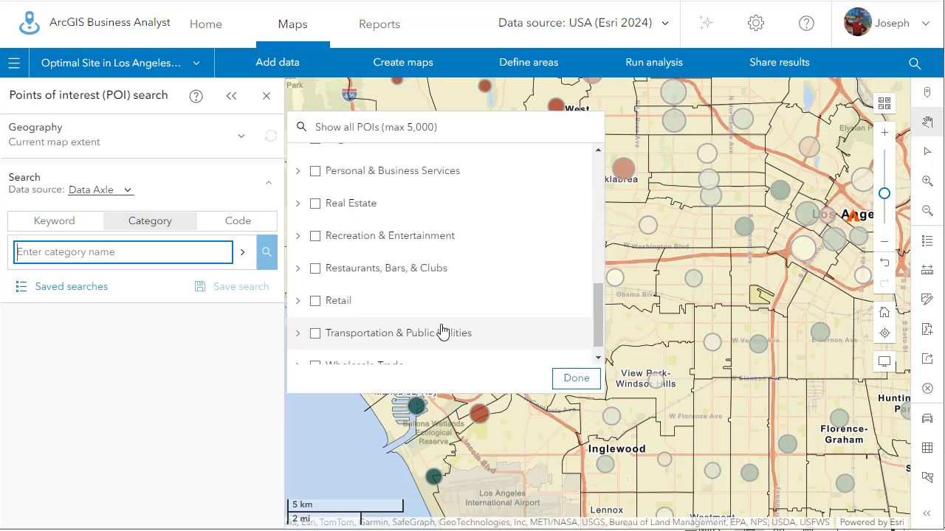
pyautogui.click(298, 270)
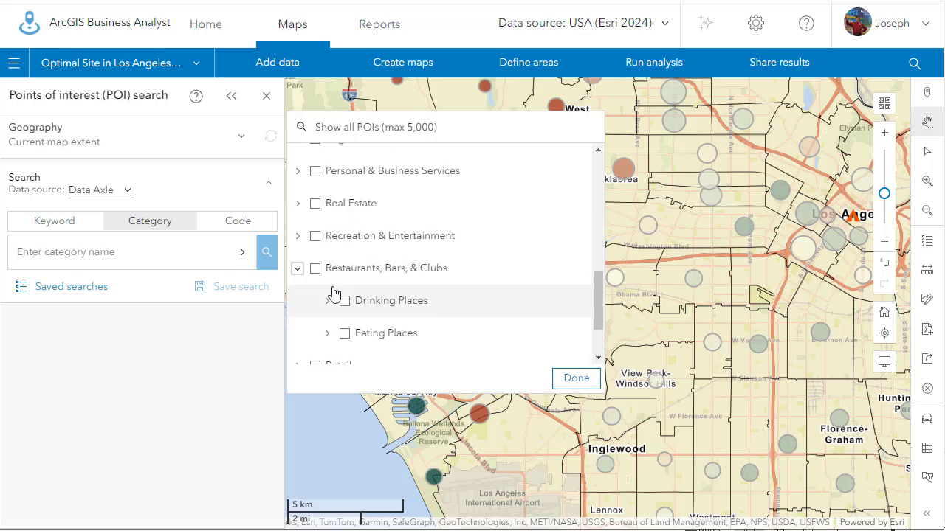